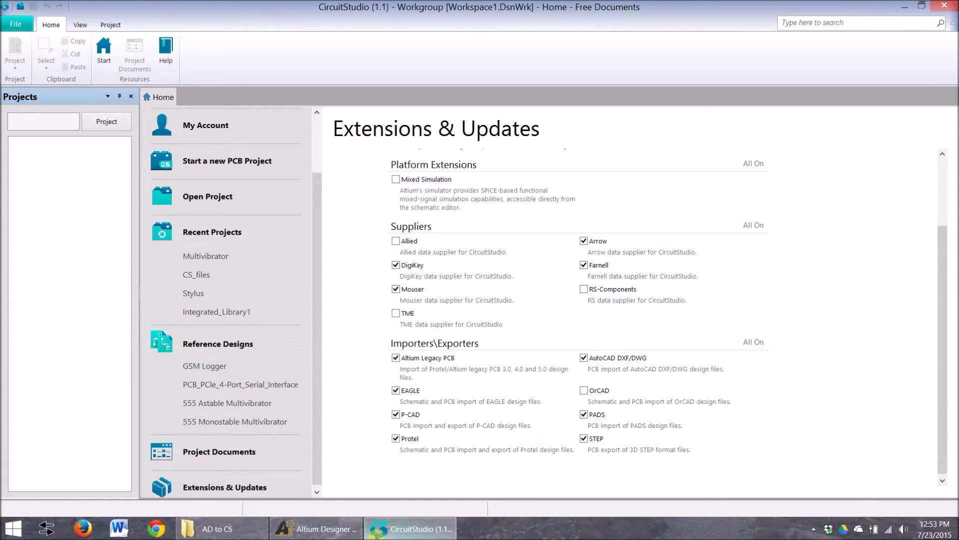
Bring Altium Designer, with the ADtoCS schematic open, in front of CircuitStudio
{"action": "left_click", "coordinate": [282, 528]}
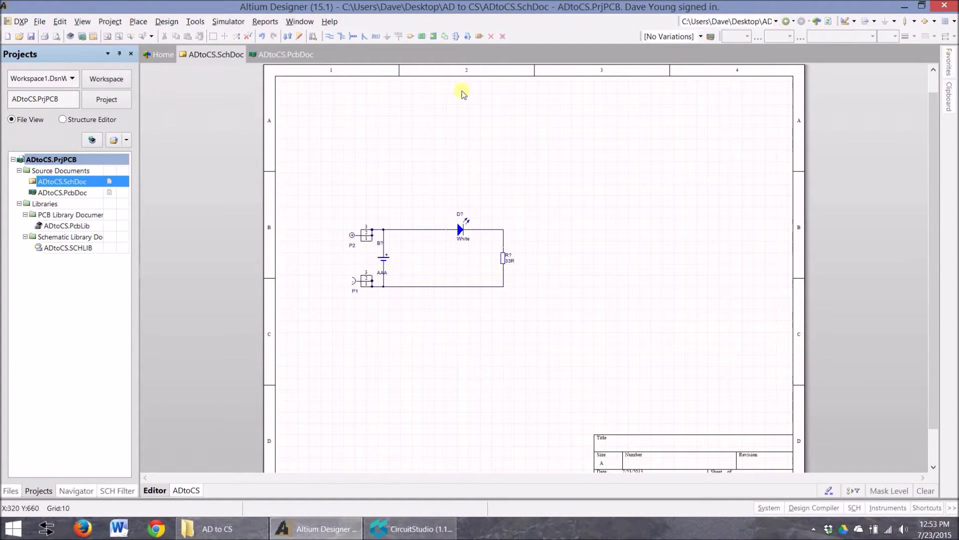
Look over the ADtoCS.PcbDoc board and the ADtoCS schematic, ending on the board
{"action": "left_click", "coordinate": [296, 55]}
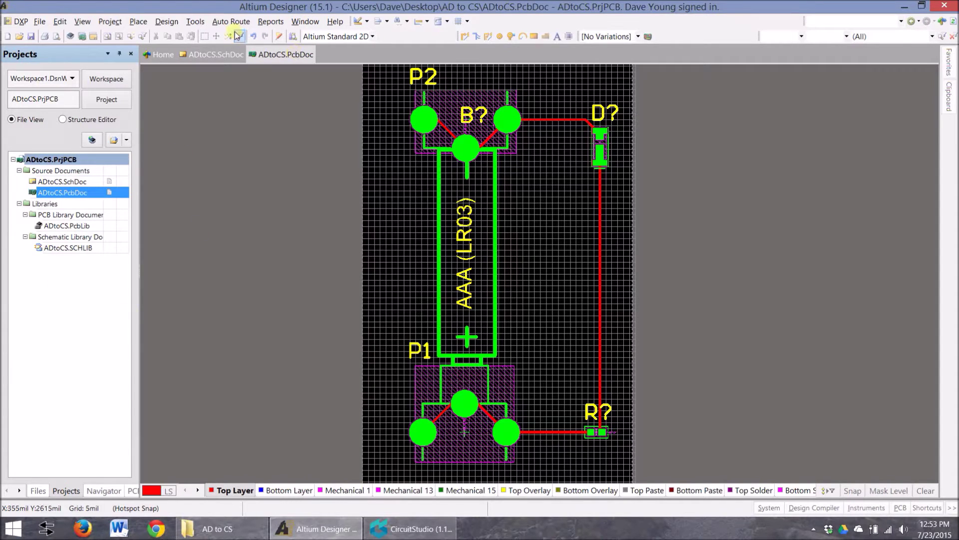
{"action": "left_click", "coordinate": [218, 56]}
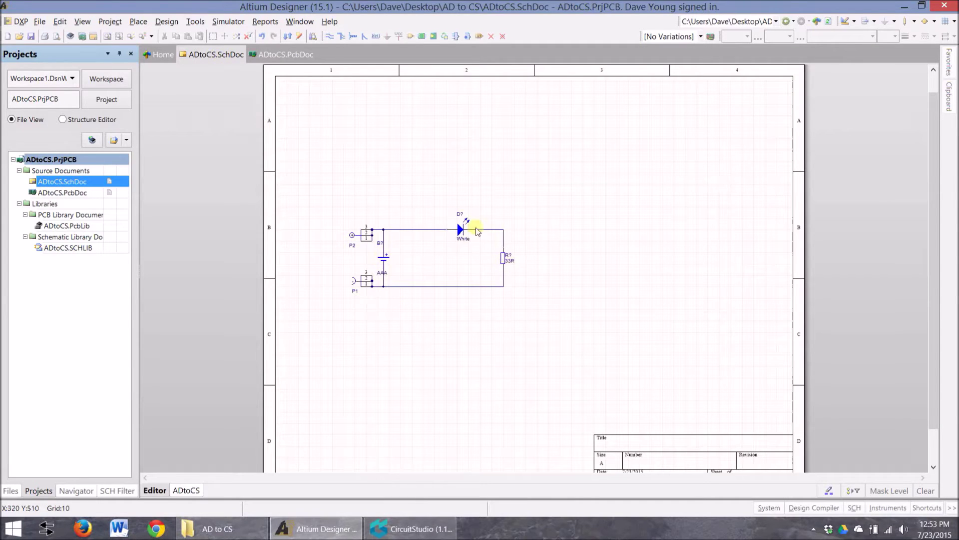
{"action": "left_click", "coordinate": [290, 55]}
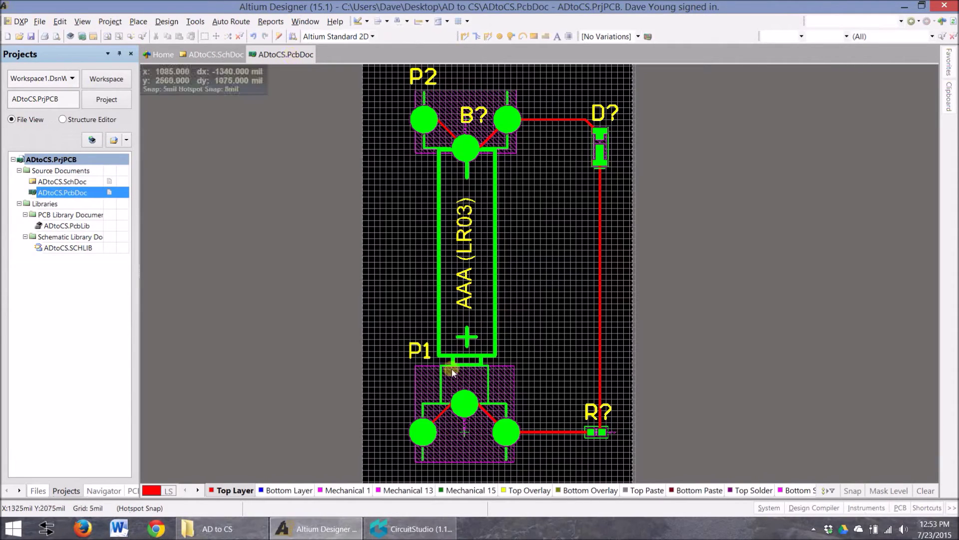
View the board in Altium 3D Lt Green, tilt it, flatten it, then return to Altium Standard 2D
{"action": "left_click", "coordinate": [372, 37]}
{"action": "left_click", "coordinate": [360, 119]}
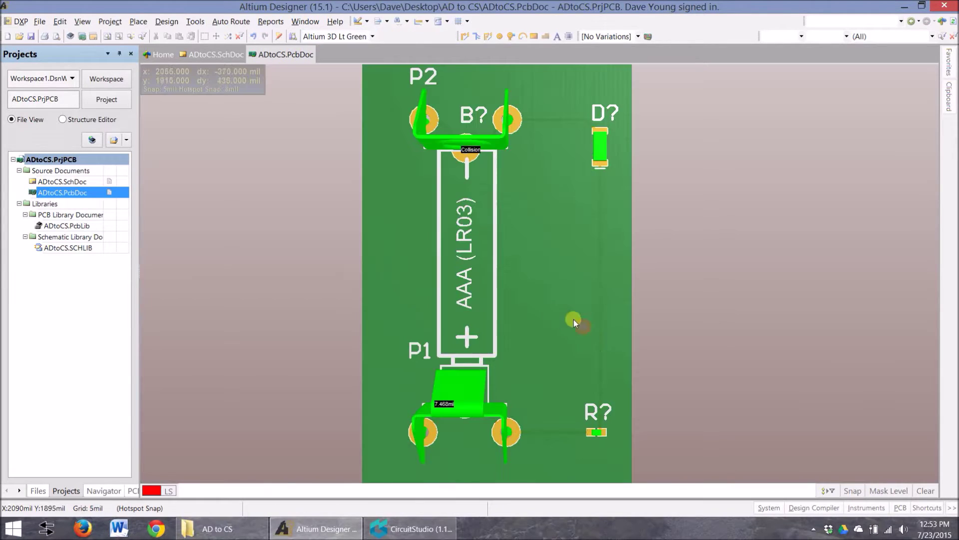
{"action": "right_click_drag", "start_coordinate": [615, 382], "coordinate": [561, 282], "text": "shift"}
{"action": "key", "text": "0"}
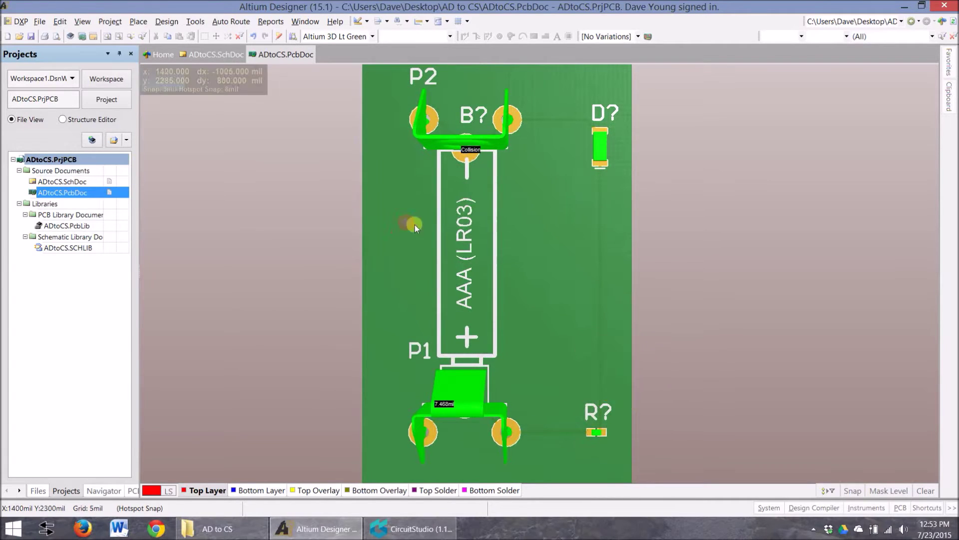
{"action": "mouse_move", "coordinate": [454, 211]}
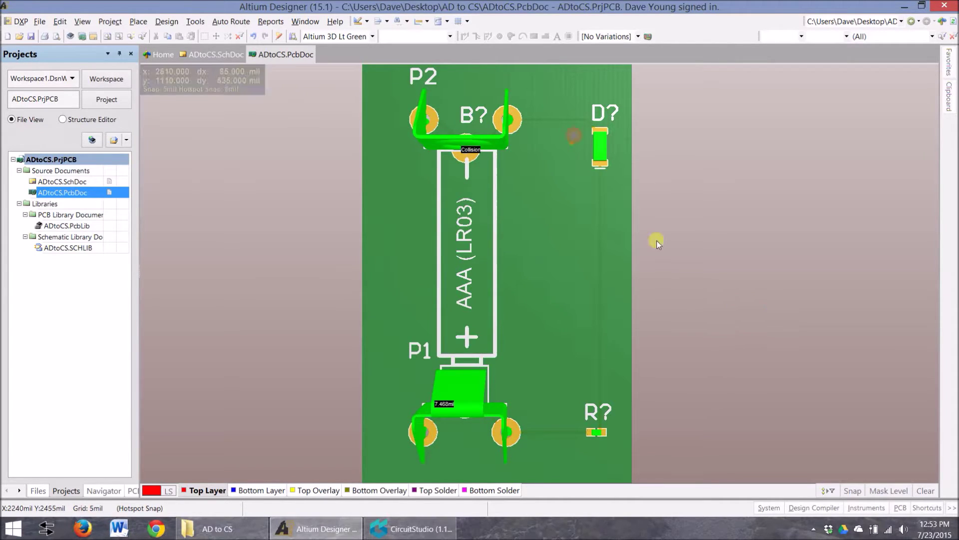
{"action": "left_click", "coordinate": [372, 37]}
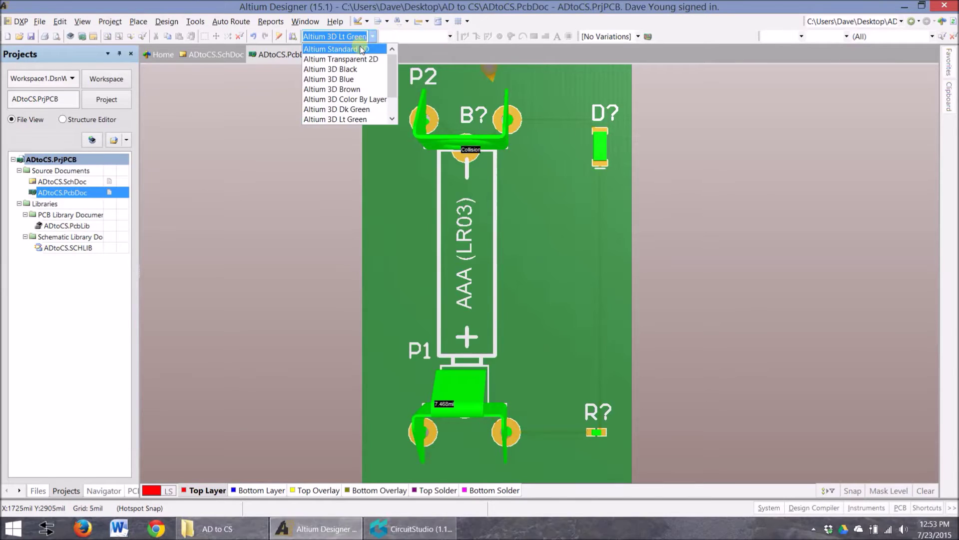
{"action": "left_click", "coordinate": [360, 49]}
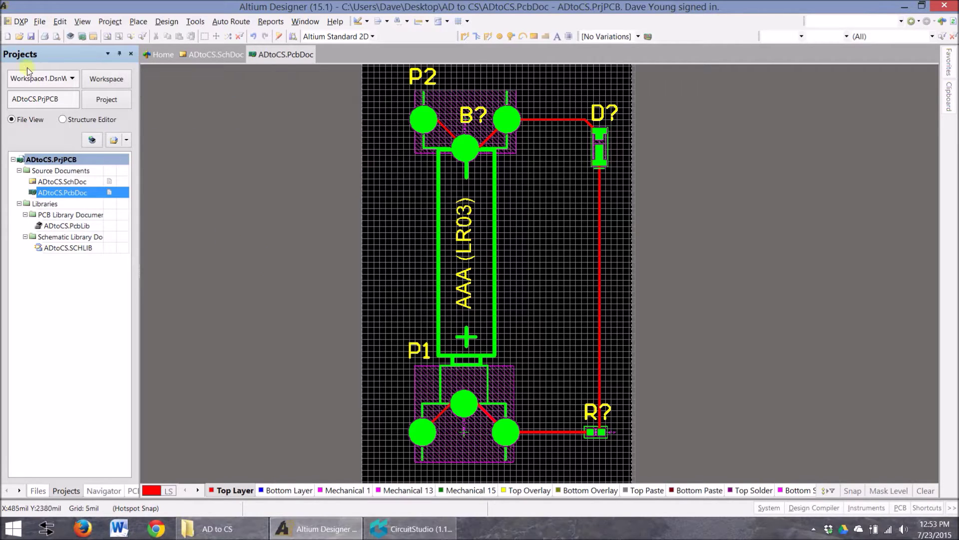
Save the board as ADtoCS_v5.0.PcbDoc in PCB 5.0 Binary File format, keeping the original
{"action": "left_click", "coordinate": [40, 22]}
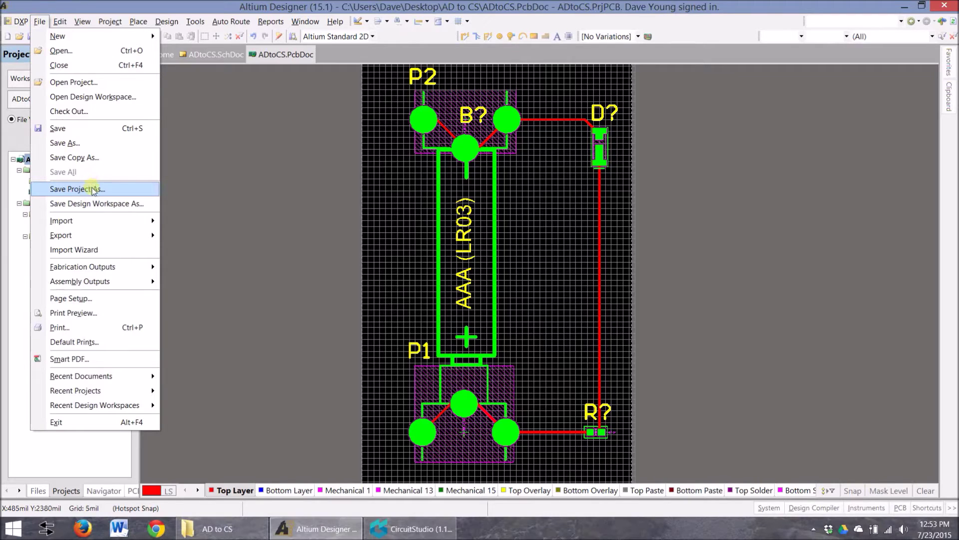
{"action": "left_click", "coordinate": [93, 143]}
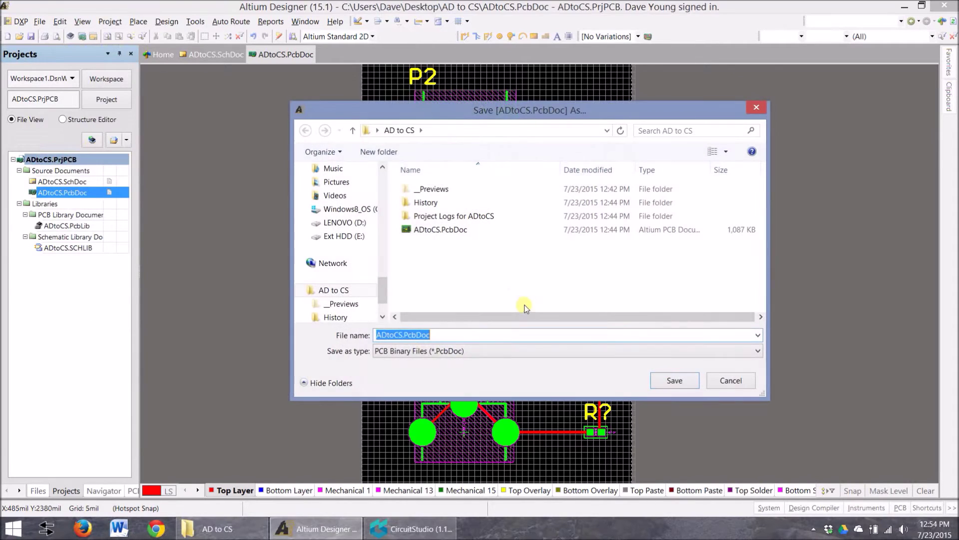
{"action": "left_click", "coordinate": [475, 351]}
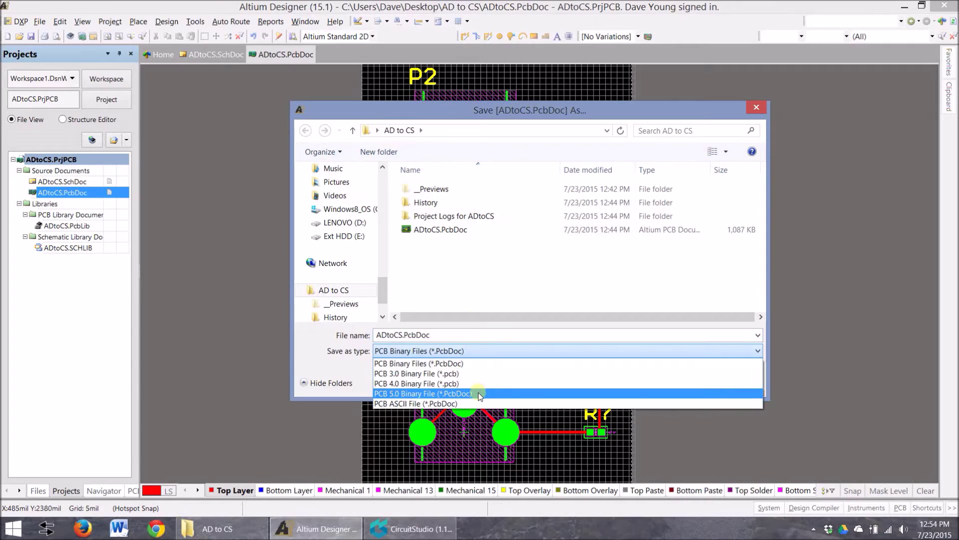
{"action": "left_click", "coordinate": [478, 394]}
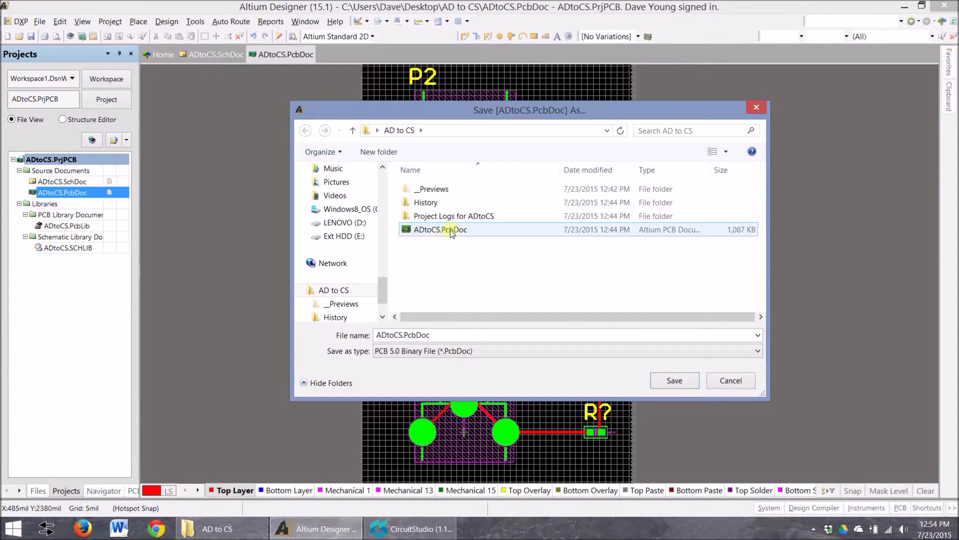
{"action": "left_click", "coordinate": [672, 379]}
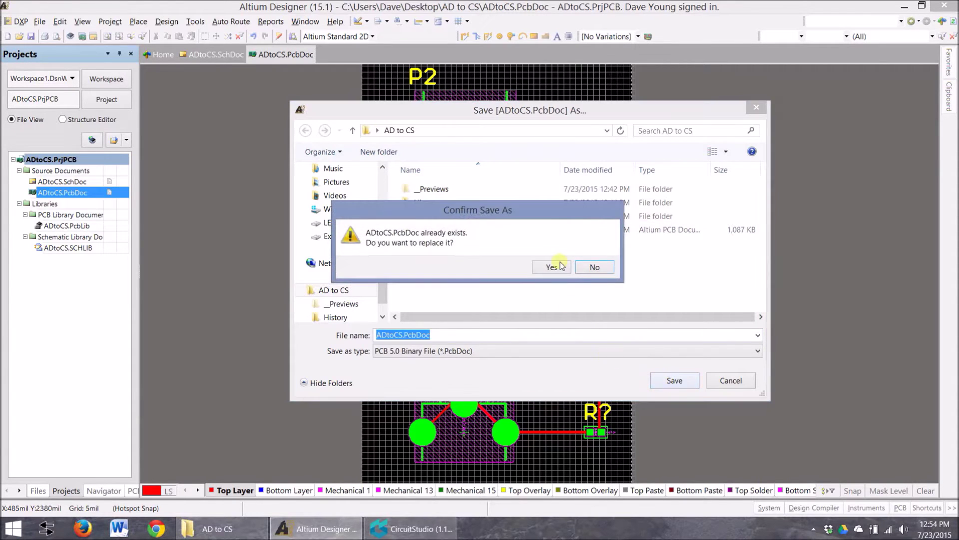
{"action": "left_click", "coordinate": [593, 267]}
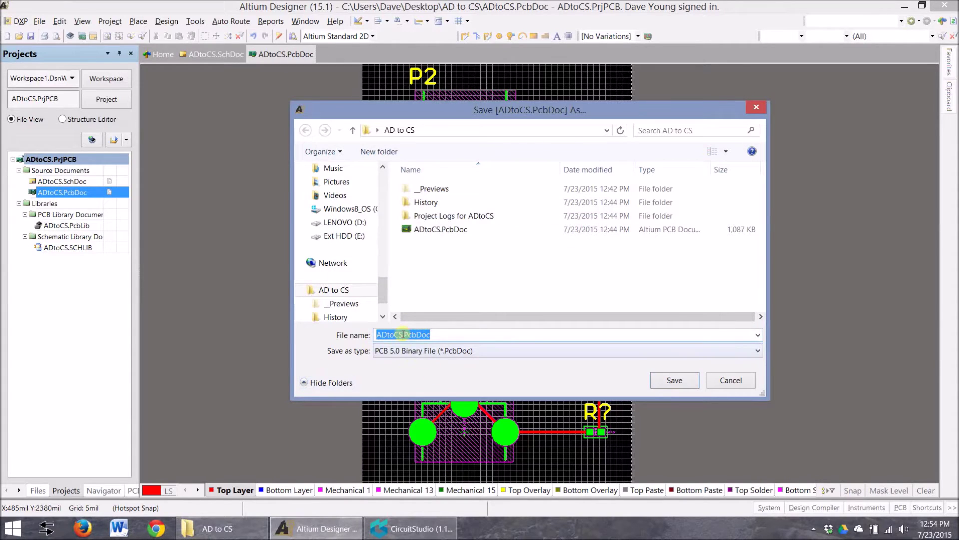
{"action": "left_click", "coordinate": [403, 334]}
{"action": "type", "text": "_v"}
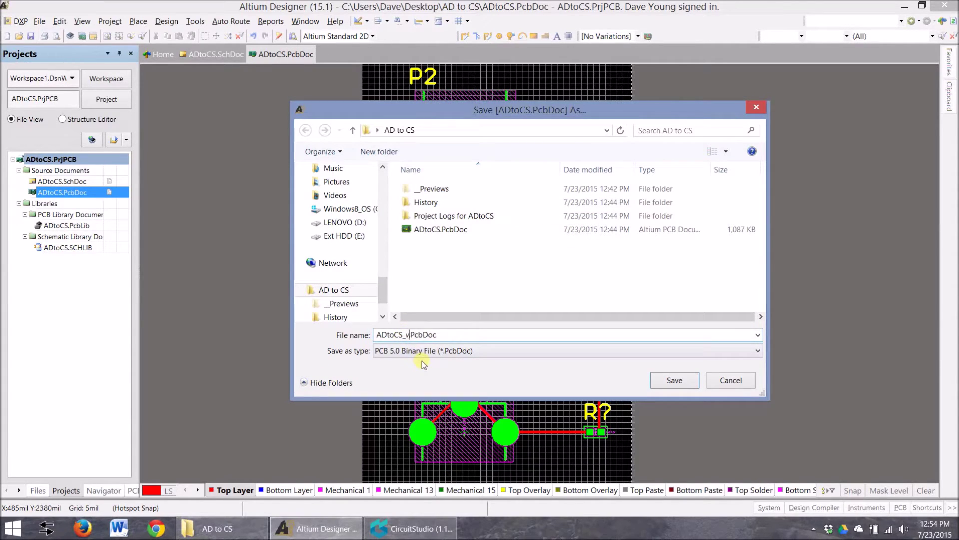
{"action": "type", "text": "5.0"}
{"action": "left_click", "coordinate": [679, 383]}
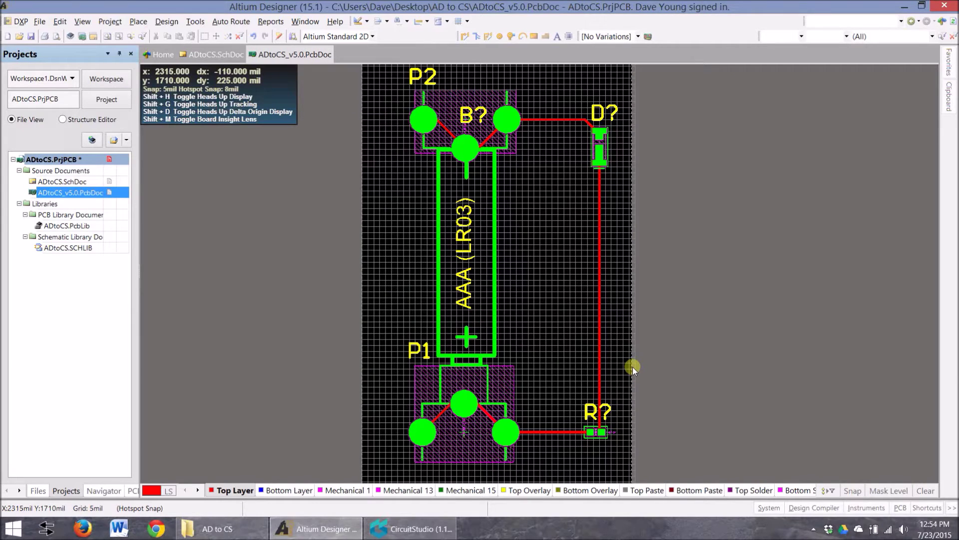
Switch to CircuitStudio and close its Home page
{"action": "left_click", "coordinate": [428, 531]}
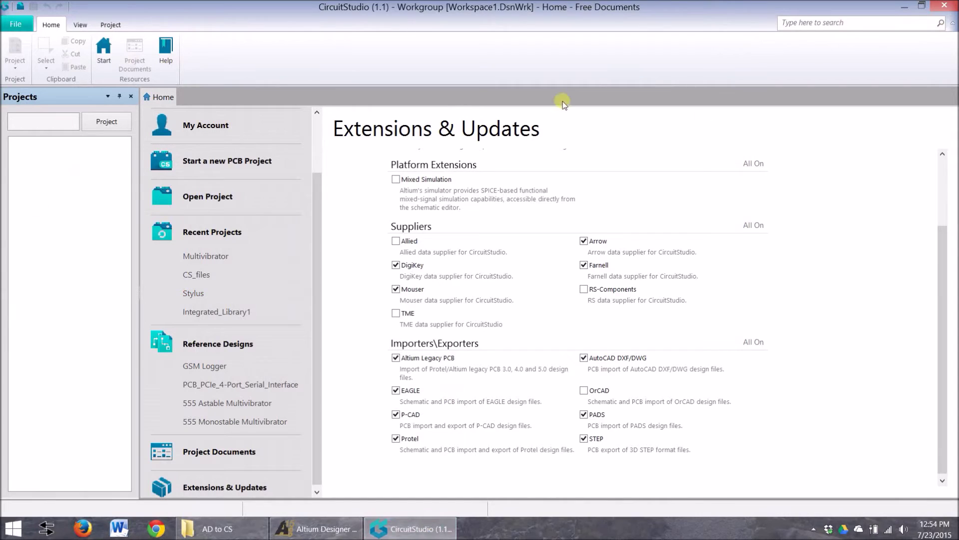
{"action": "right_click", "coordinate": [148, 99]}
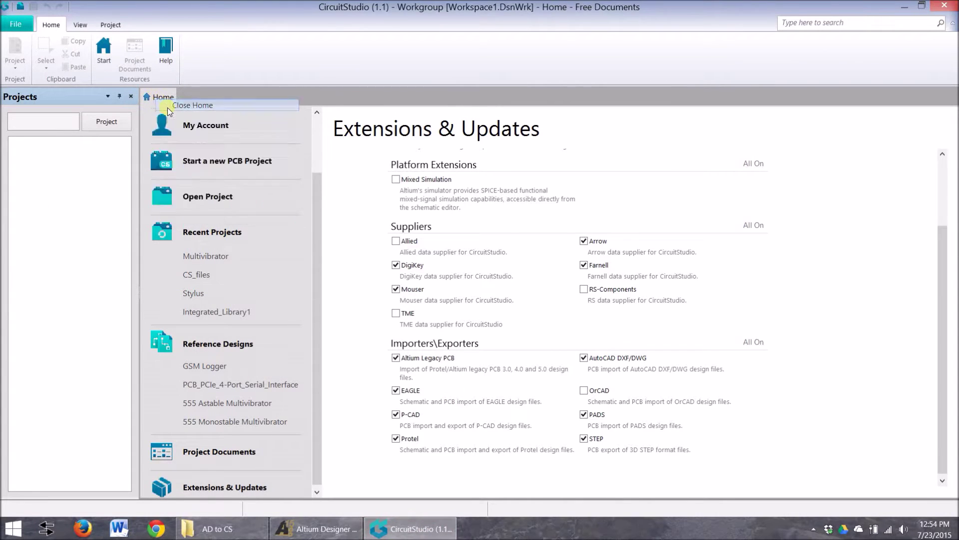
{"action": "left_click", "coordinate": [167, 107]}
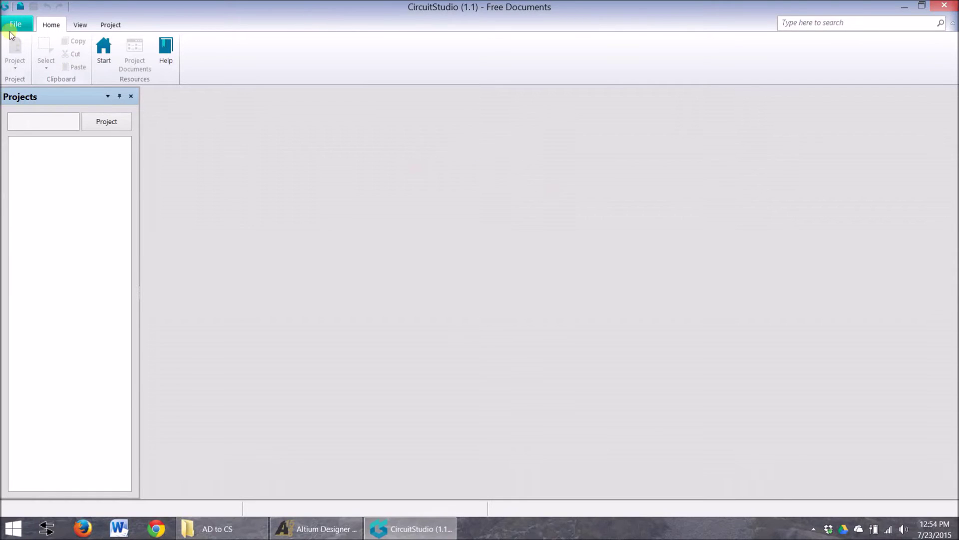
Start a new blank PCB project named 'AD to CS import'
{"action": "left_click", "coordinate": [20, 22]}
{"action": "mouse_move", "coordinate": [29, 49]}
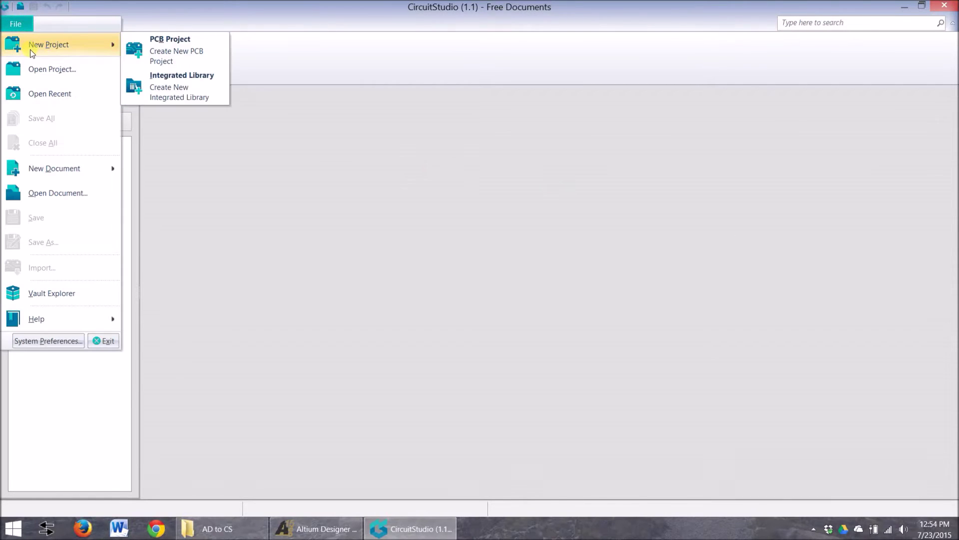
{"action": "left_click", "coordinate": [150, 50]}
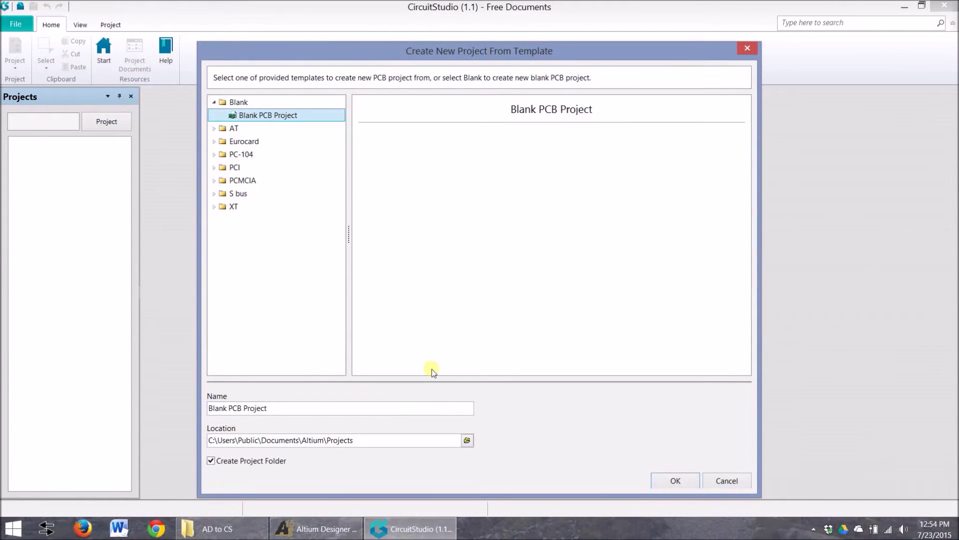
{"action": "left_click_drag", "start_coordinate": [332, 407], "coordinate": [134, 389]}
{"action": "type", "text": "AD"}
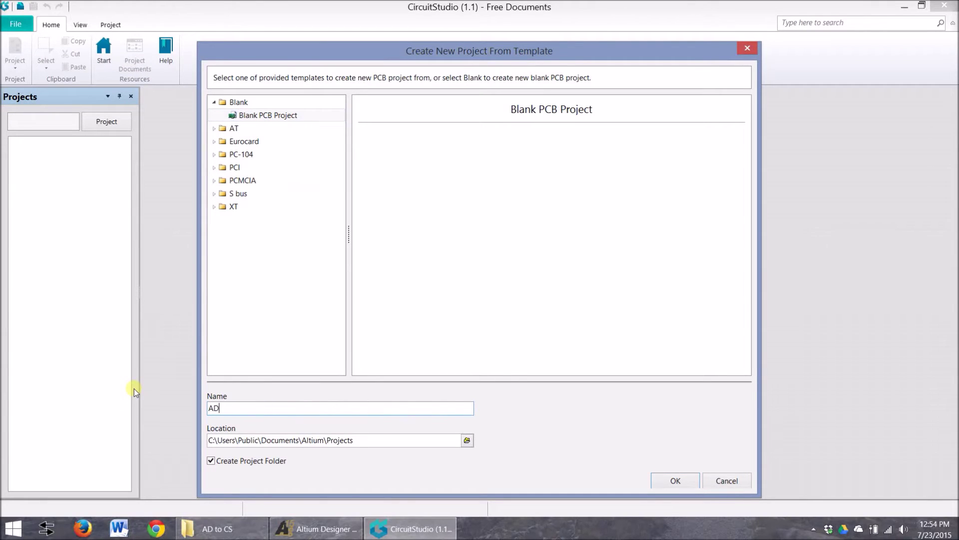
{"action": "type", "text": " to CS importy"}
{"action": "key", "text": "BackSpace"}
Store the project in the Desktop's AD to CS folder and create it
{"action": "left_click", "coordinate": [465, 440]}
{"action": "left_click_drag", "start_coordinate": [559, 320], "coordinate": [559, 250]}
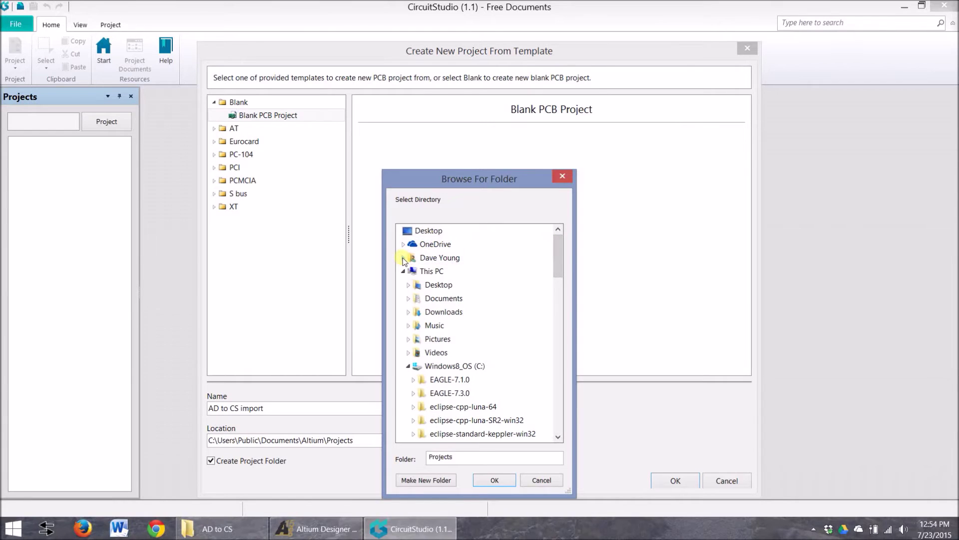
{"action": "left_click", "coordinate": [419, 231]}
{"action": "left_click", "coordinate": [404, 271]}
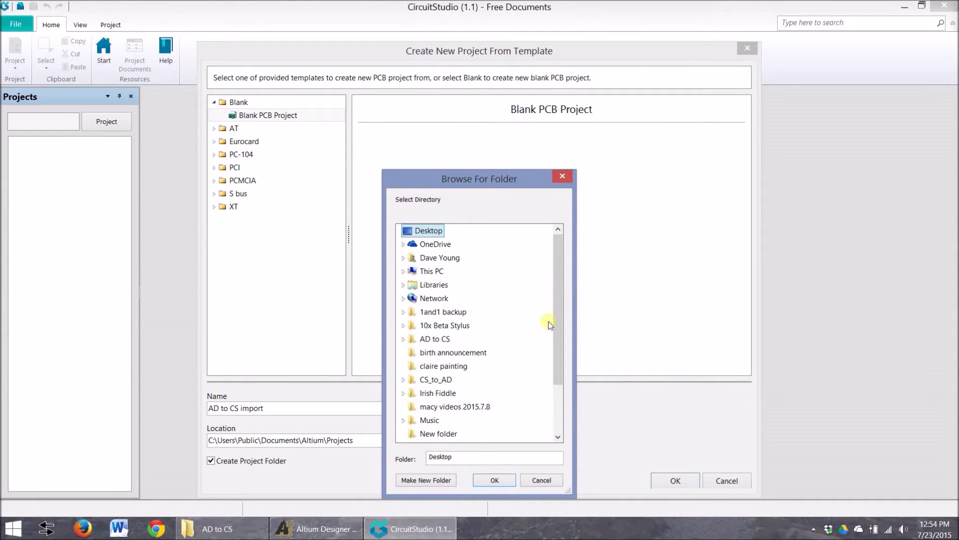
{"action": "left_click", "coordinate": [407, 339]}
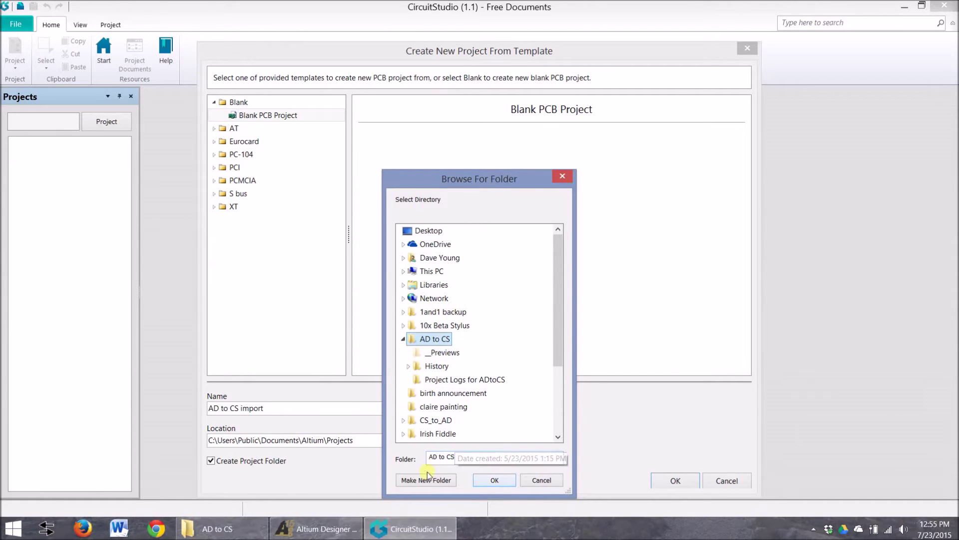
{"action": "left_click", "coordinate": [494, 480]}
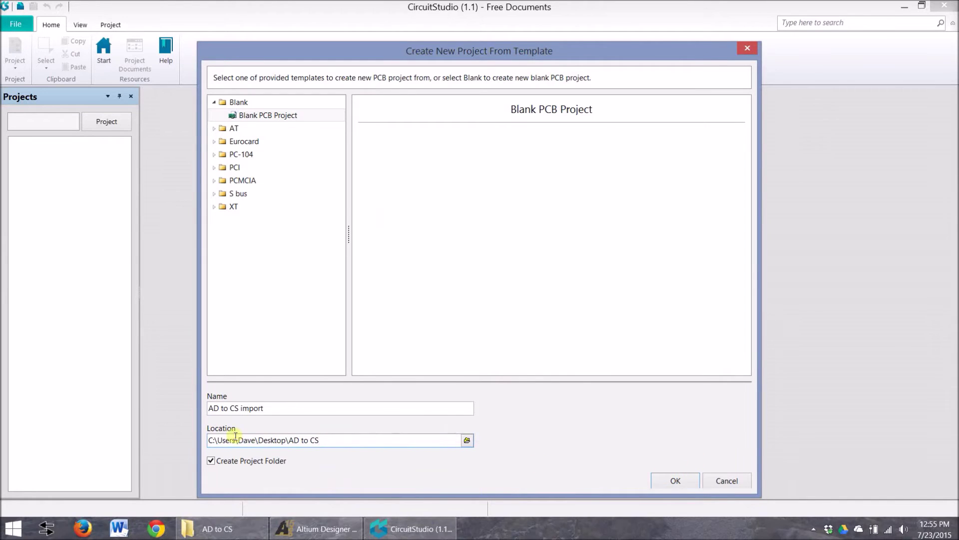
{"action": "left_click", "coordinate": [669, 481]}
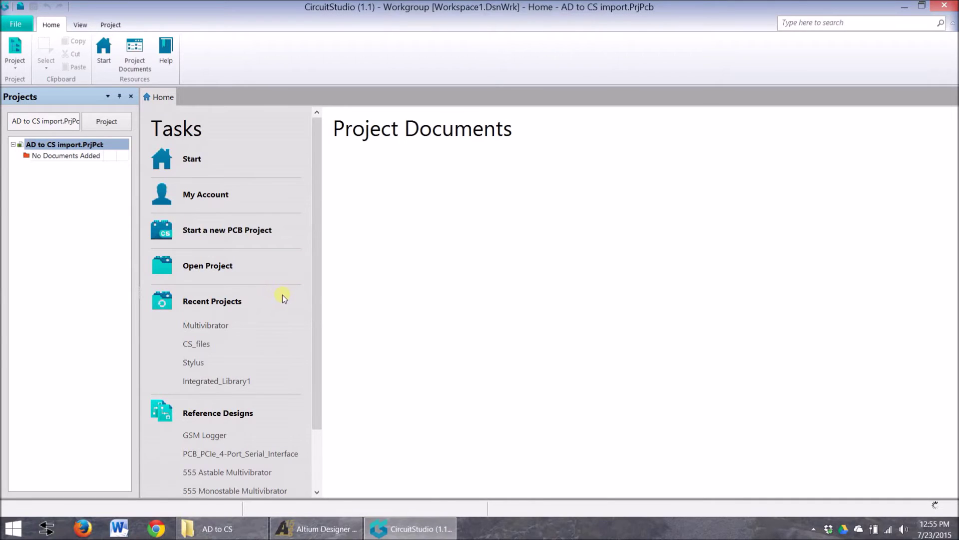
{"action": "right_click", "coordinate": [55, 144]}
Add ADtoCS.SchDoc from the Desktop's AD to CS folder to the project
{"action": "left_click", "coordinate": [95, 200]}
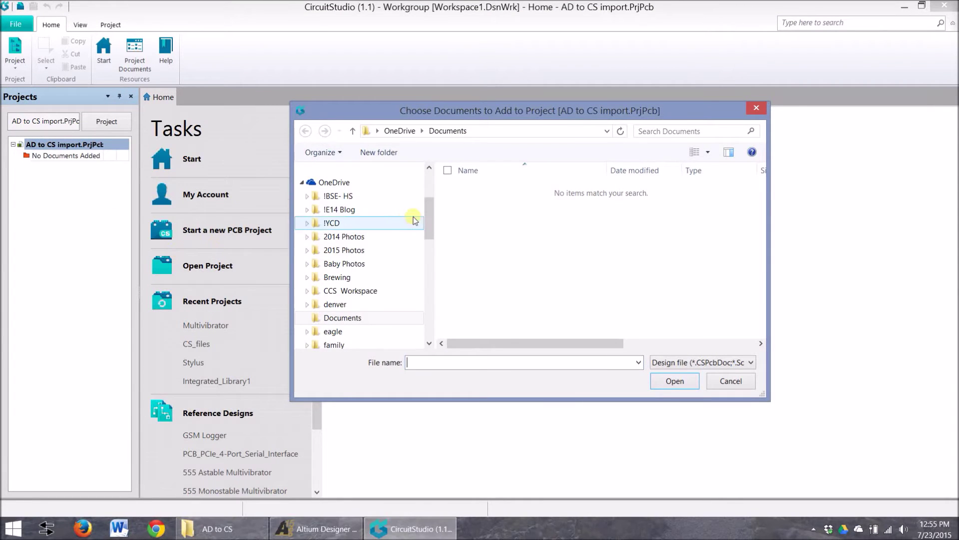
{"action": "double_click", "coordinate": [390, 182]}
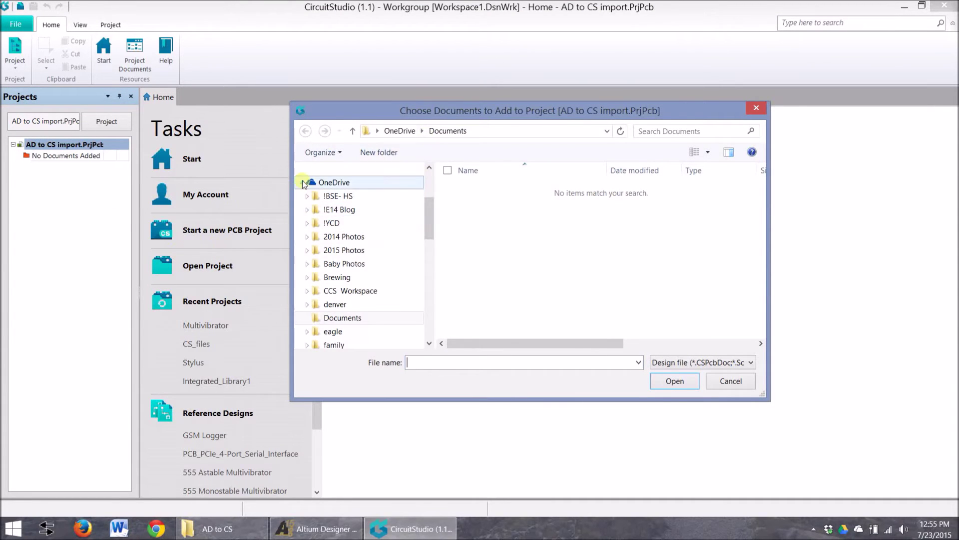
{"action": "left_click_drag", "start_coordinate": [428, 242], "coordinate": [421, 191]}
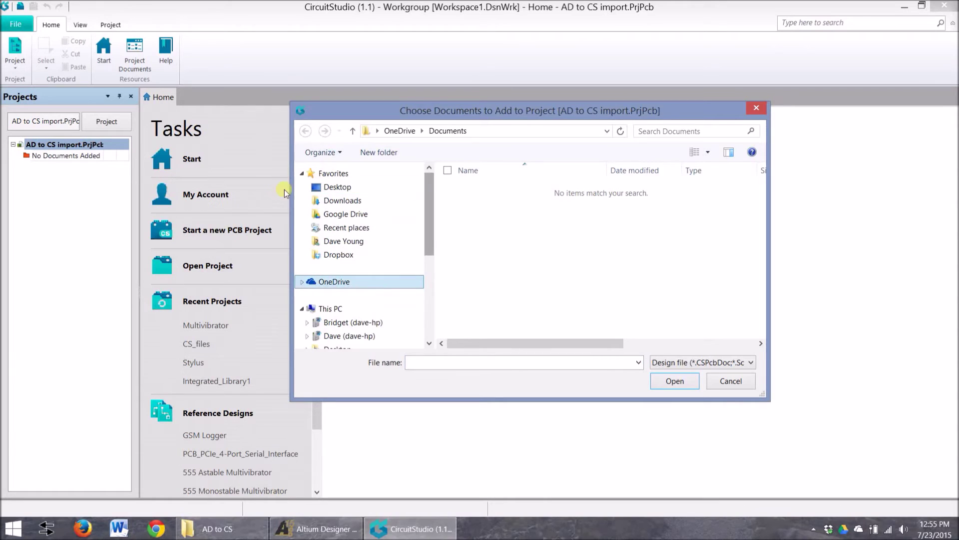
{"action": "left_click", "coordinate": [340, 187]}
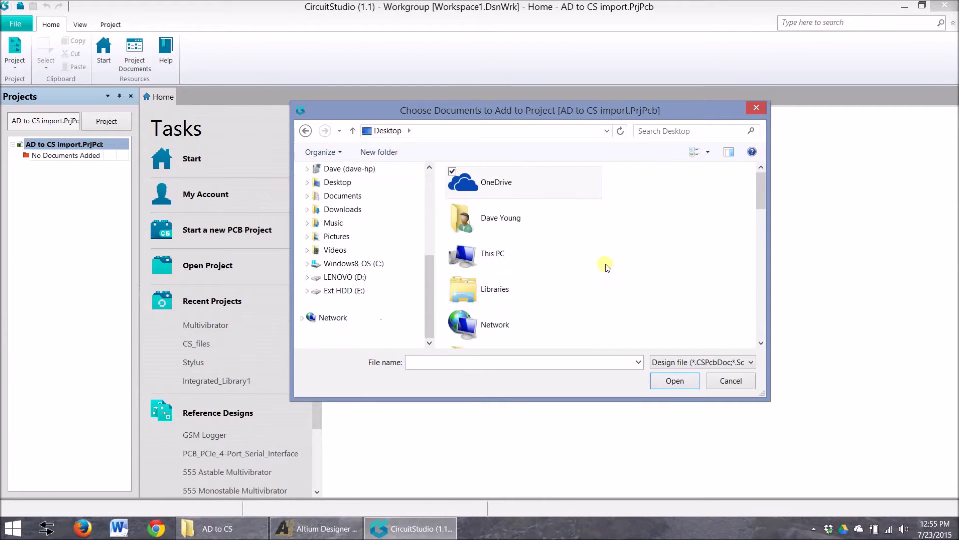
{"action": "left_click_drag", "start_coordinate": [761, 185], "coordinate": [764, 220]}
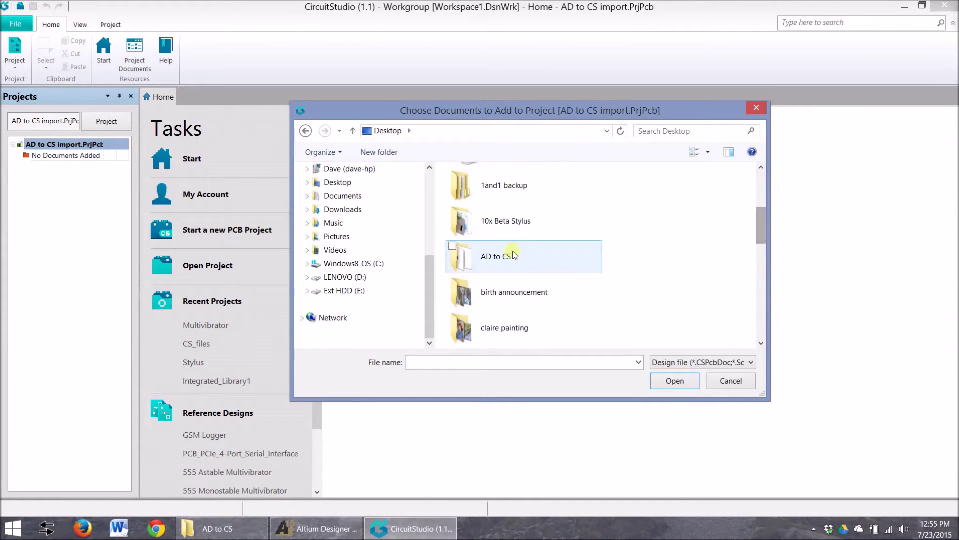
{"action": "double_click", "coordinate": [500, 256]}
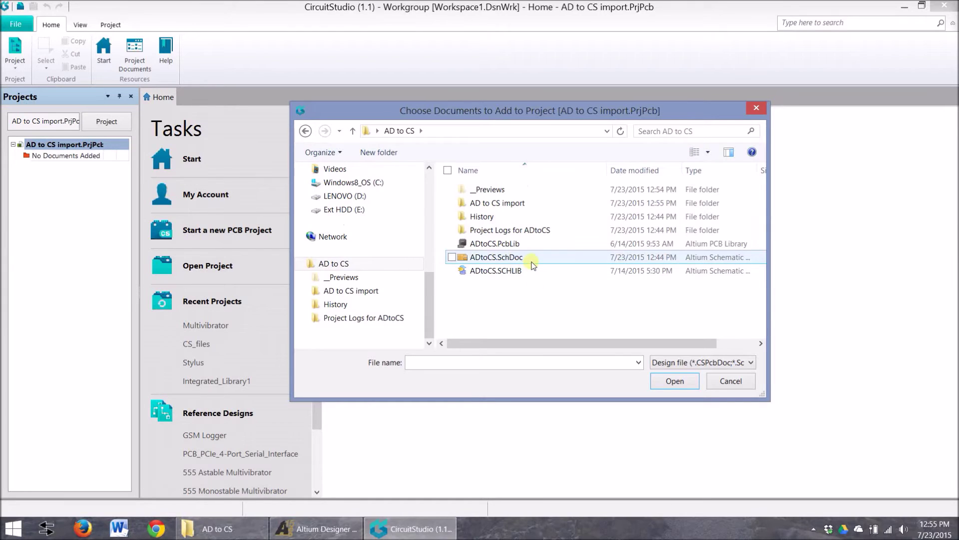
{"action": "left_click", "coordinate": [532, 261]}
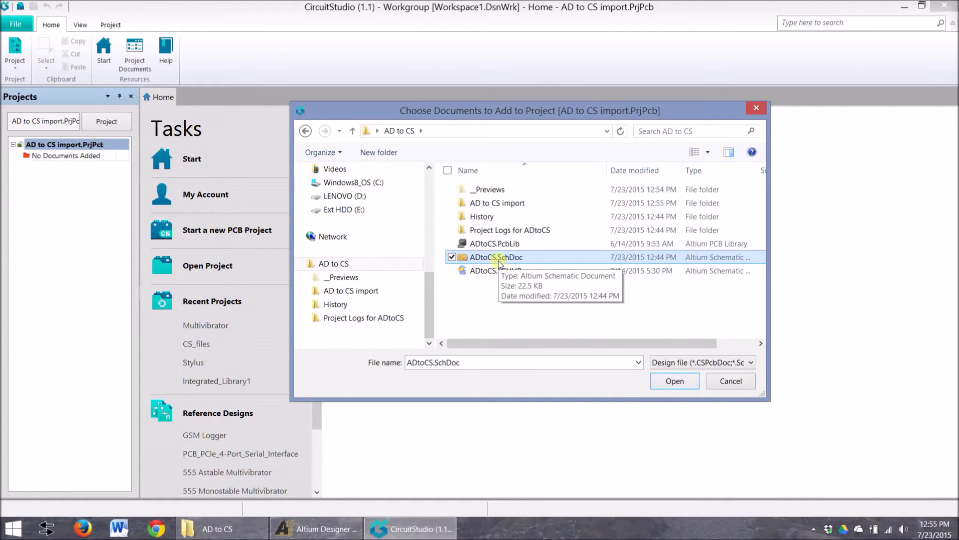
{"action": "left_click", "coordinate": [506, 207]}
{"action": "double_click", "coordinate": [507, 207]}
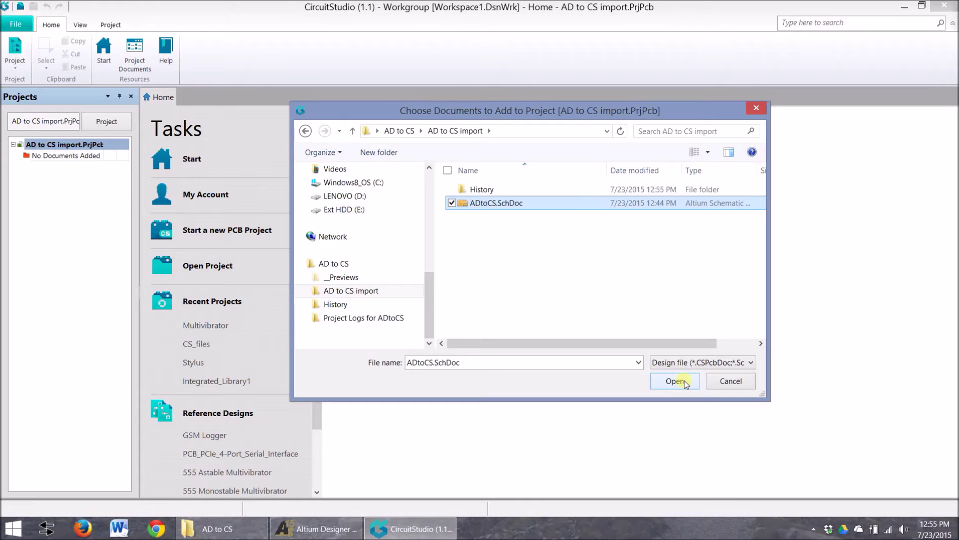
{"action": "left_click", "coordinate": [675, 381]}
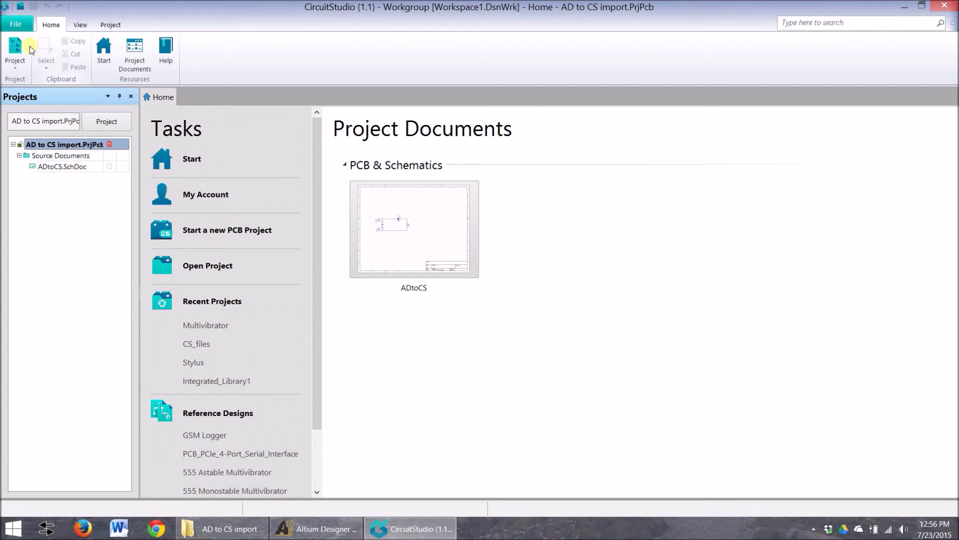
Import ADtoCS_v5.0.PcbDoc using the Altium PCB 5.0 and 6.0 Files type
{"action": "left_click", "coordinate": [15, 24]}
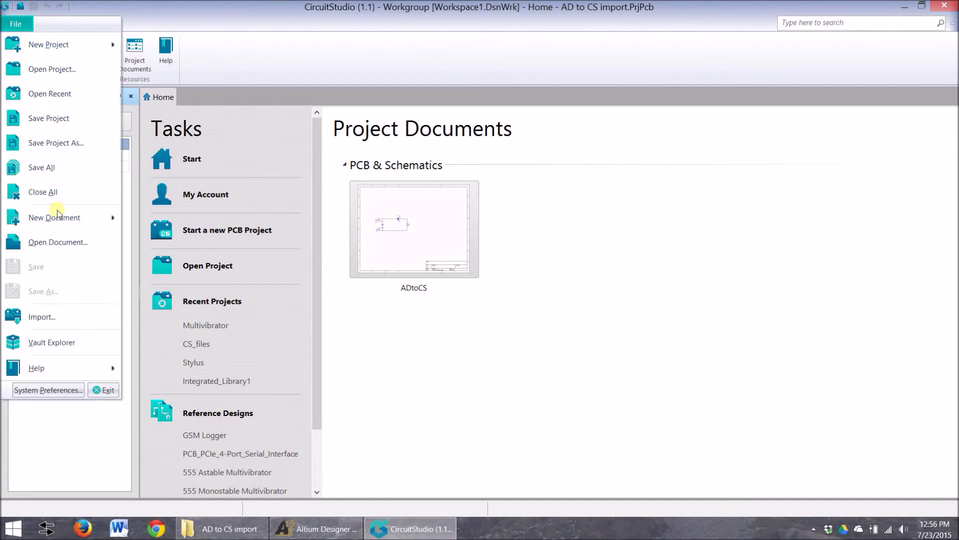
{"action": "left_click", "coordinate": [59, 315]}
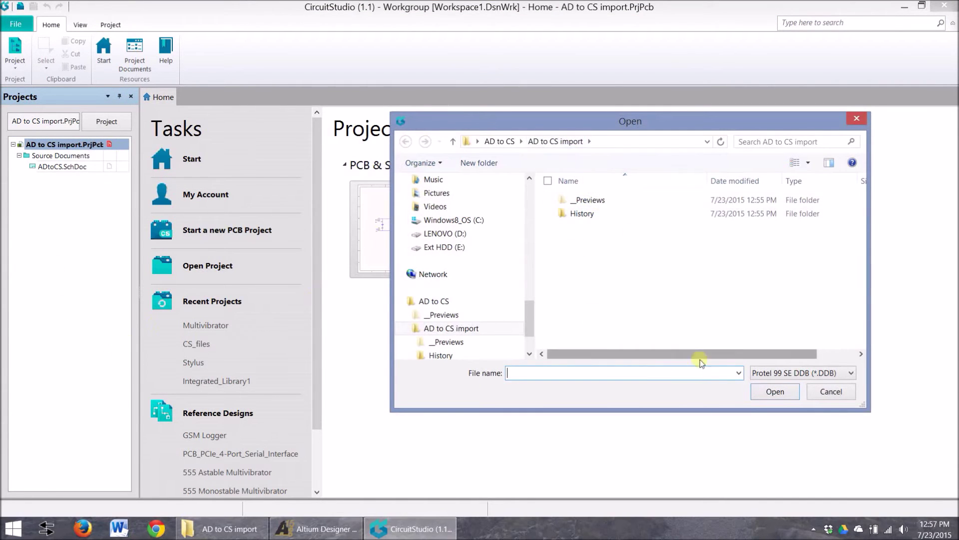
{"action": "left_click", "coordinate": [803, 375]}
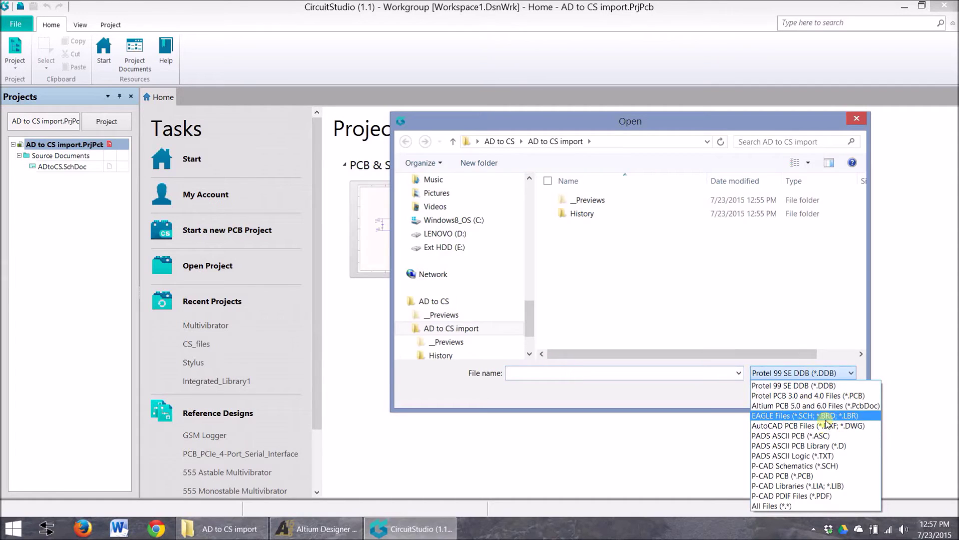
{"action": "left_click", "coordinate": [830, 405]}
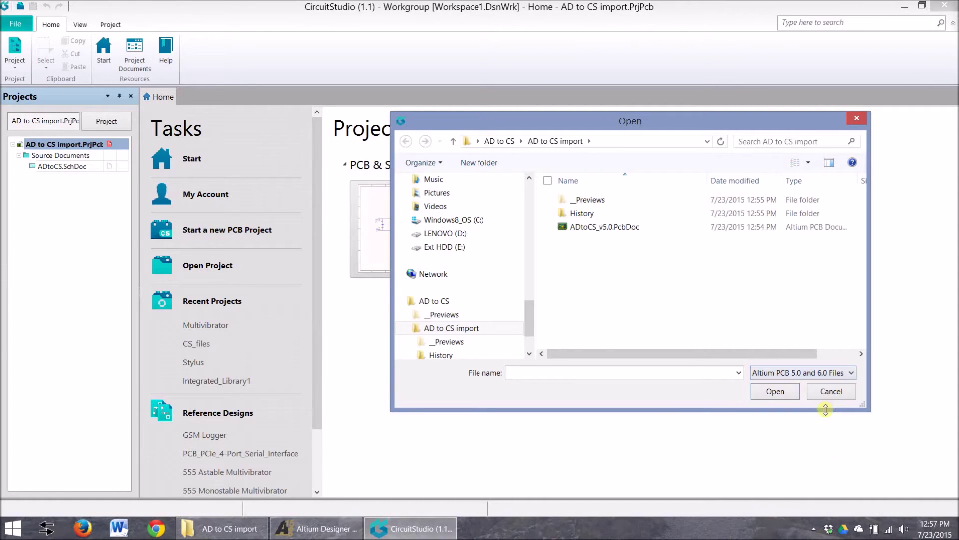
{"action": "left_click", "coordinate": [625, 226]}
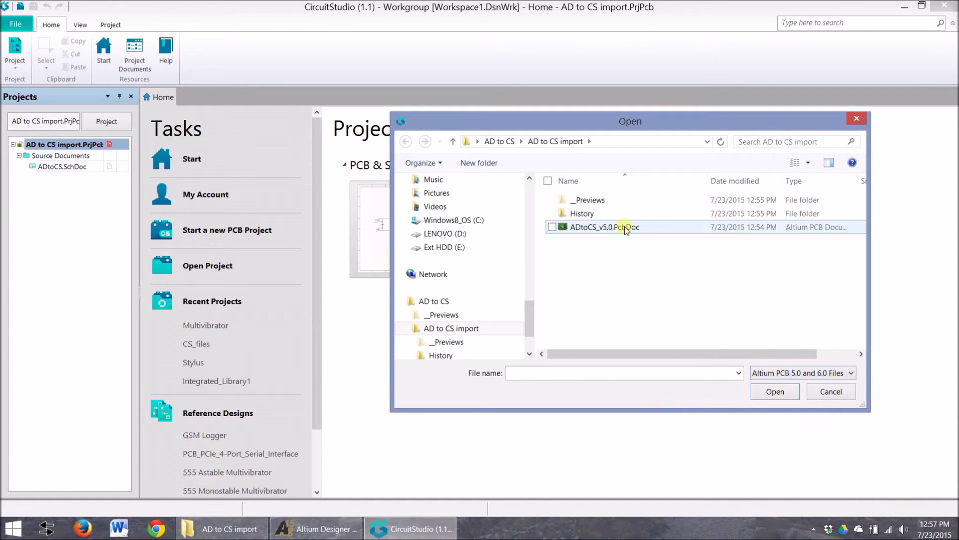
{"action": "left_click", "coordinate": [790, 396]}
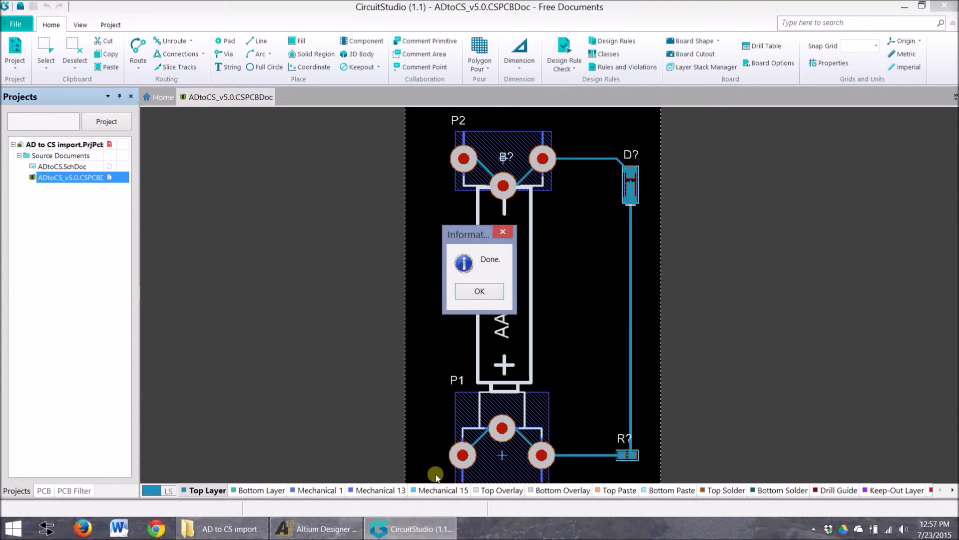
Dismiss the import message, open ADtoCS.SchDoc, then return to the ADtoCS_v5.0 board
{"action": "left_click", "coordinate": [479, 291]}
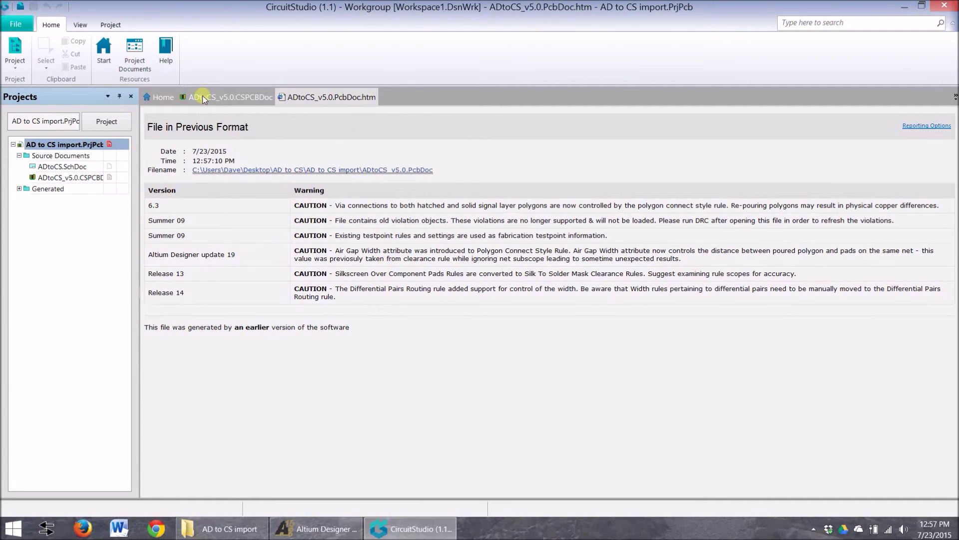
{"action": "left_click", "coordinate": [223, 97]}
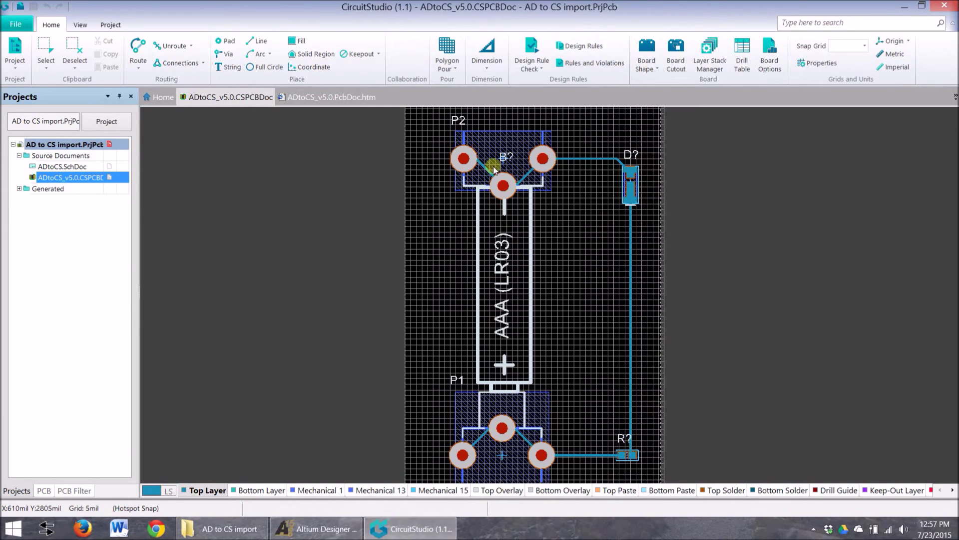
{"action": "double_click", "coordinate": [58, 167]}
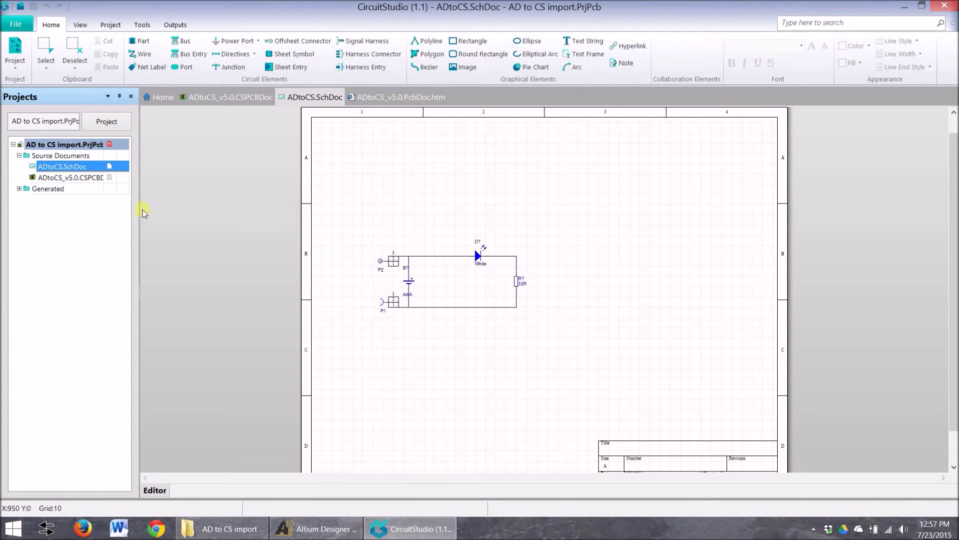
{"action": "left_click", "coordinate": [237, 100]}
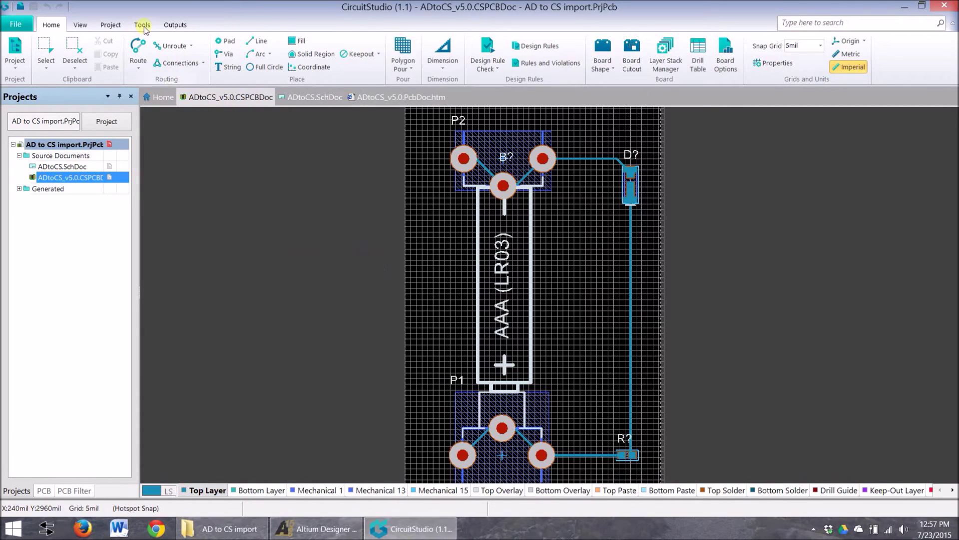
Switch the ADtoCS_v5.0 board to 3D and orbit it into a perspective view
{"action": "left_click", "coordinate": [80, 25]}
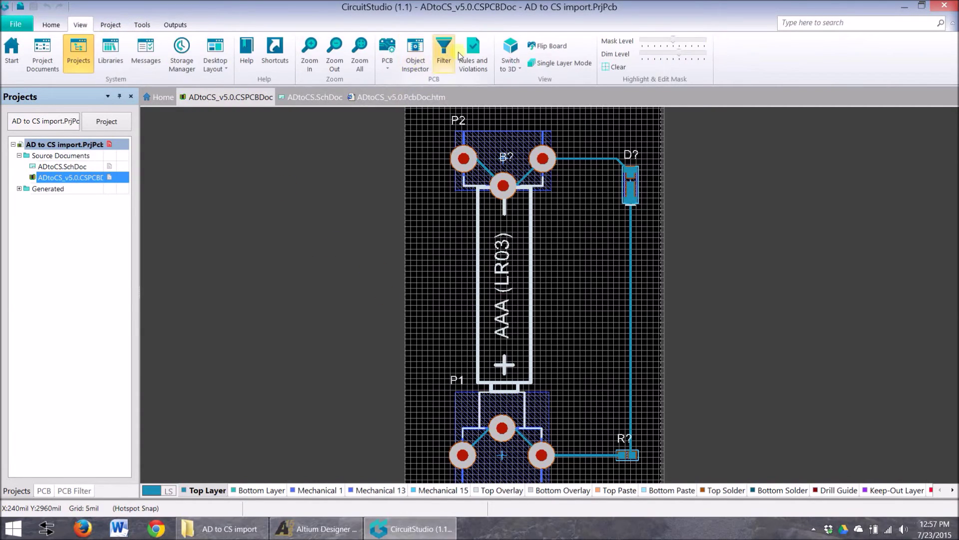
{"action": "left_click", "coordinate": [511, 53]}
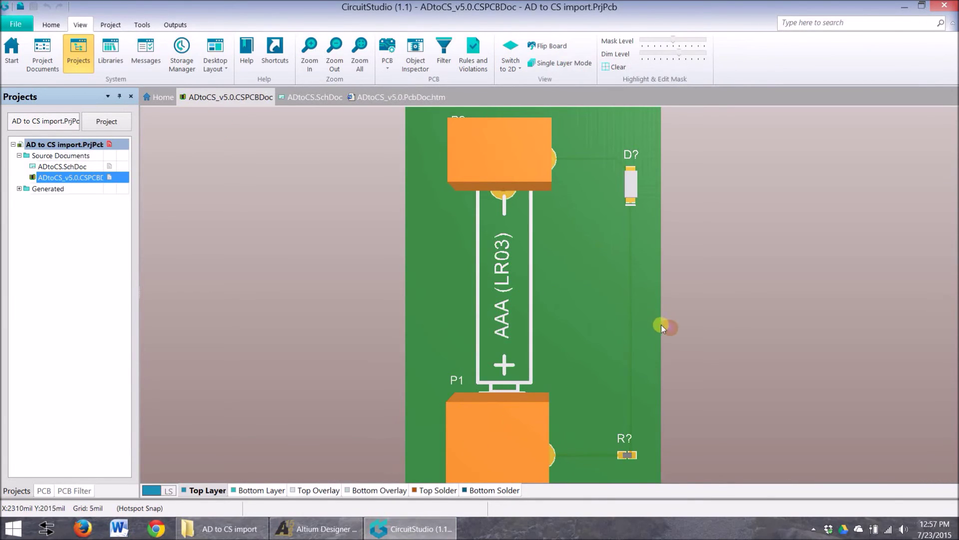
{"action": "right_click_drag", "start_coordinate": [607, 363], "coordinate": [475, 253], "text": "shift"}
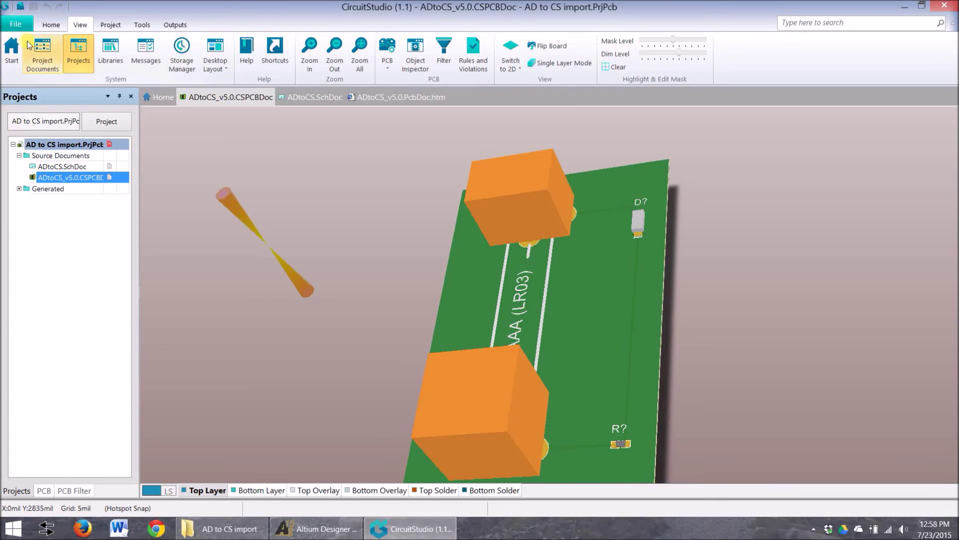
{"action": "right_click", "coordinate": [44, 144]}
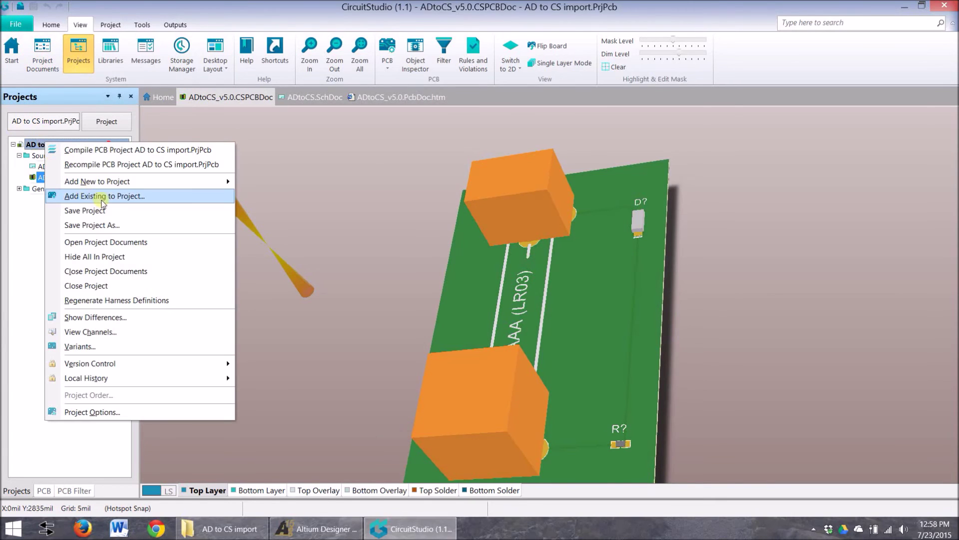
Add ADtoCS.SCHLIB and ADtoCS.PcbLib to the project, then go back to the ADtoCS schematic
{"action": "left_click", "coordinate": [85, 193]}
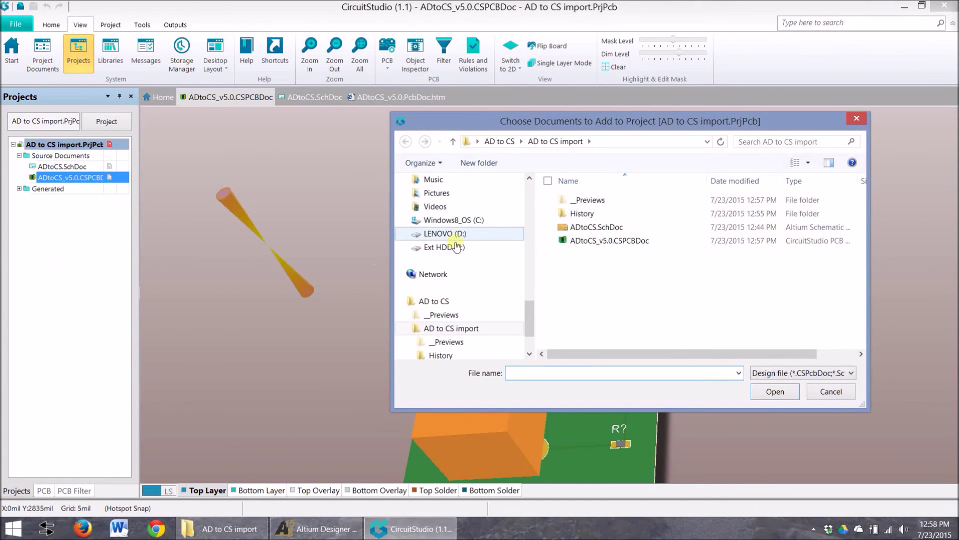
{"action": "left_click", "coordinate": [500, 142]}
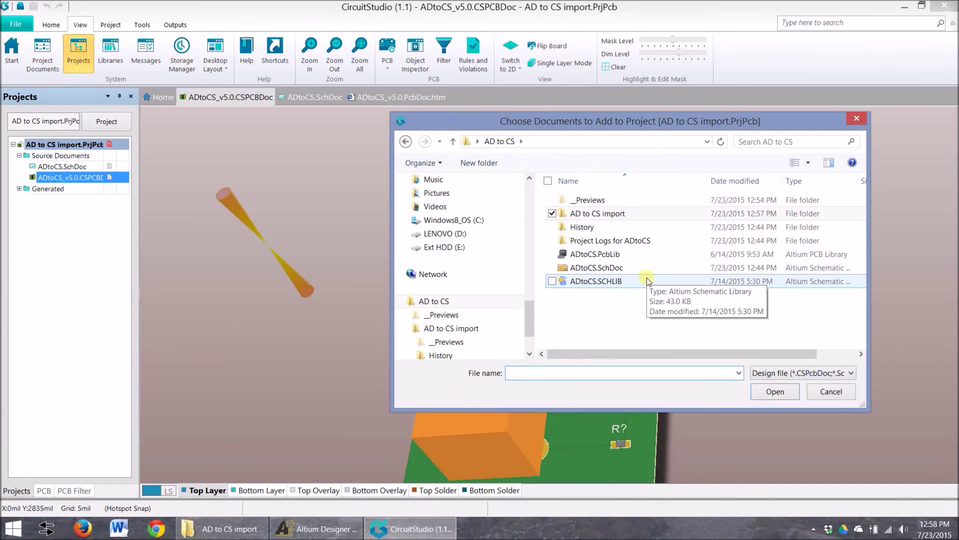
{"action": "left_click", "coordinate": [634, 279]}
{"action": "left_click", "coordinate": [631, 250], "text": "ctrl"}
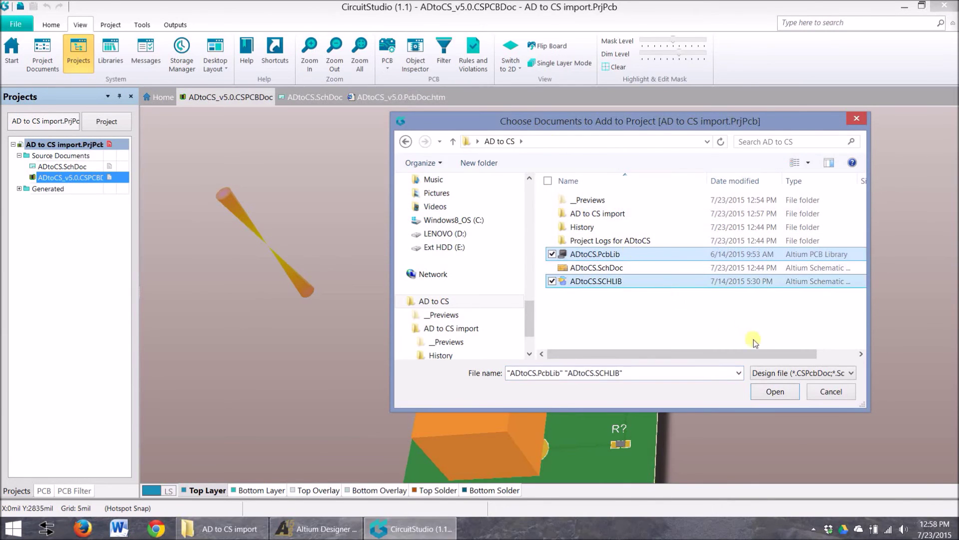
{"action": "left_click", "coordinate": [776, 392]}
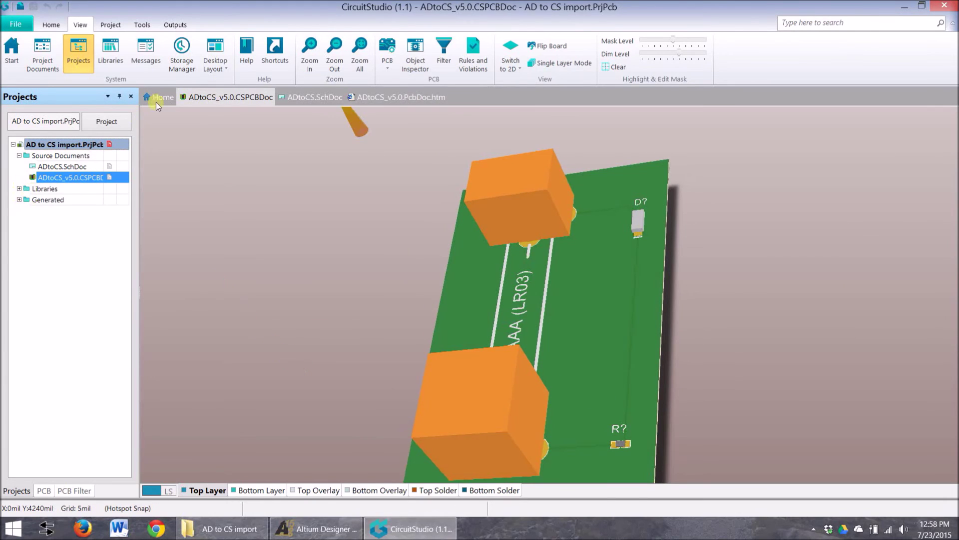
{"action": "left_click", "coordinate": [291, 96]}
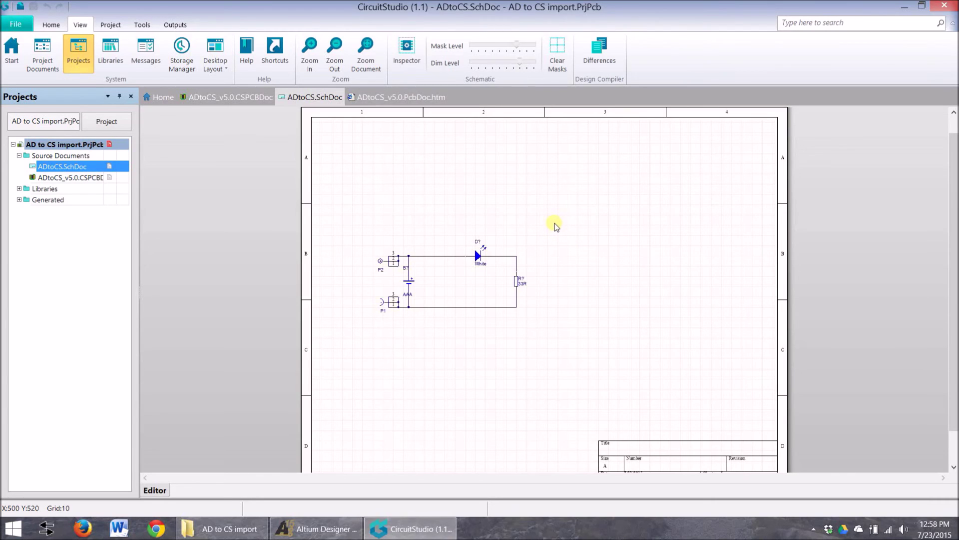
{"action": "right_click", "coordinate": [556, 226]}
Place the KEY-597 physical component (P?) to the right of the LED circuit
{"action": "mouse_move", "coordinate": [574, 231]}
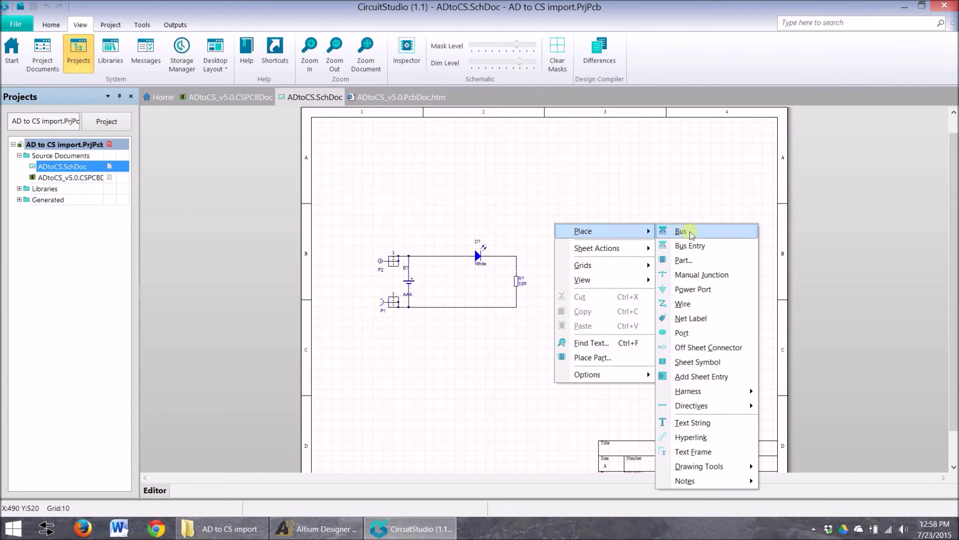
{"action": "left_click", "coordinate": [697, 258]}
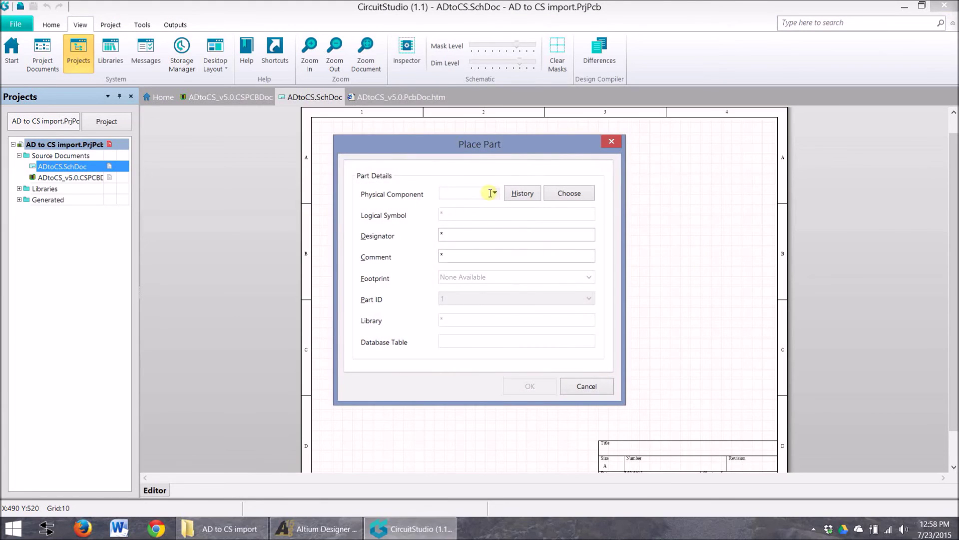
{"action": "left_click", "coordinate": [494, 193]}
{"action": "left_click", "coordinate": [490, 205]}
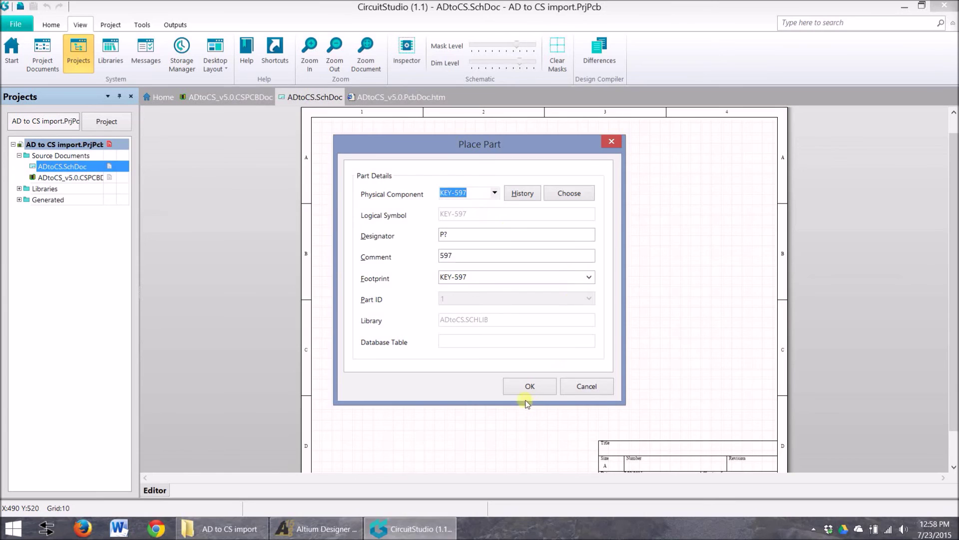
{"action": "left_click", "coordinate": [523, 392]}
{"action": "left_click", "coordinate": [574, 235]}
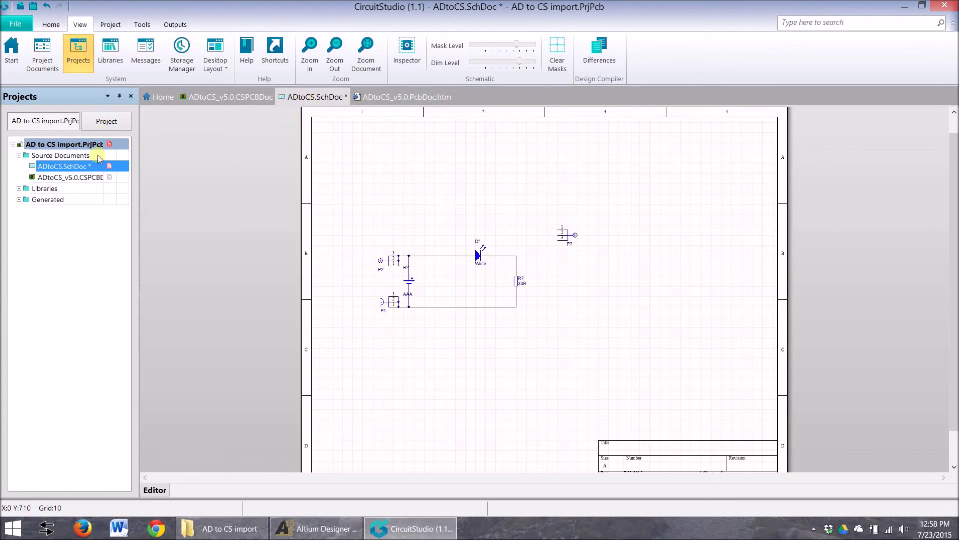
{"action": "left_click", "coordinate": [80, 170]}
Compare the schematic document against the ADtoCS_v5.0 PCB
{"action": "right_click", "coordinate": [80, 170]}
{"action": "left_click", "coordinate": [390, 344]}
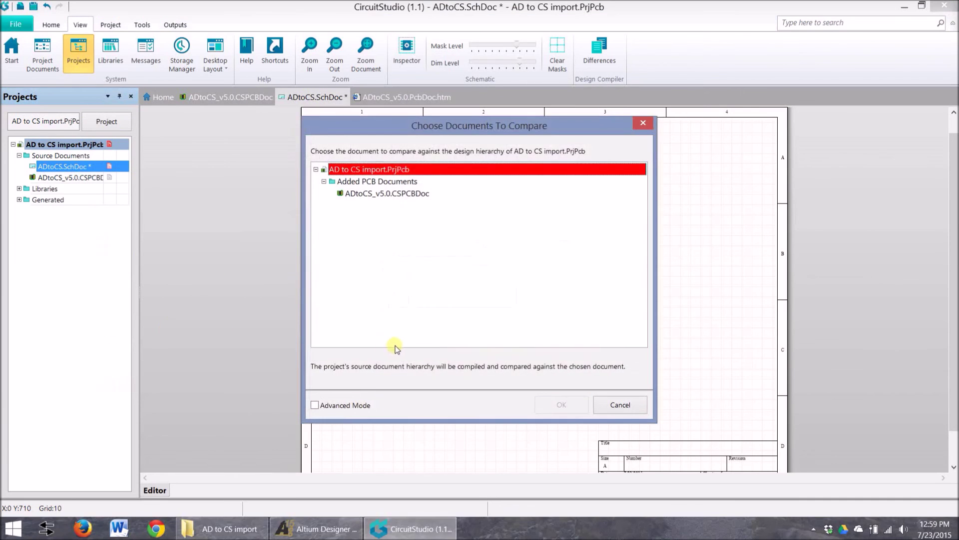
{"action": "left_click", "coordinate": [407, 193]}
Set the P? component and its class membership differences to Update PCB
{"action": "left_click", "coordinate": [562, 405]}
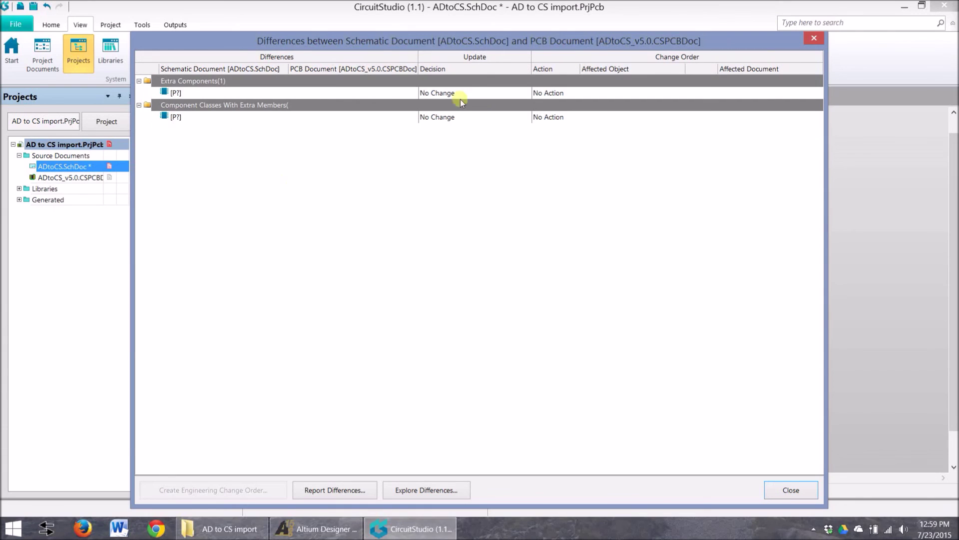
{"action": "left_click", "coordinate": [460, 98]}
{"action": "left_click", "coordinate": [544, 249]}
{"action": "left_click", "coordinate": [476, 122]}
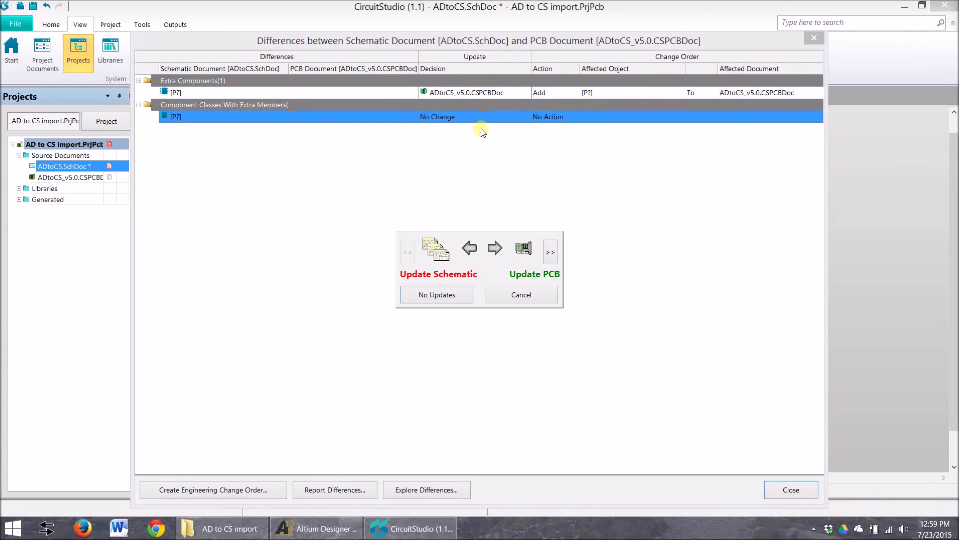
{"action": "left_click", "coordinate": [536, 250]}
Create and execute the engineering change order, bringing the P? part into the PCB
{"action": "left_click", "coordinate": [265, 491]}
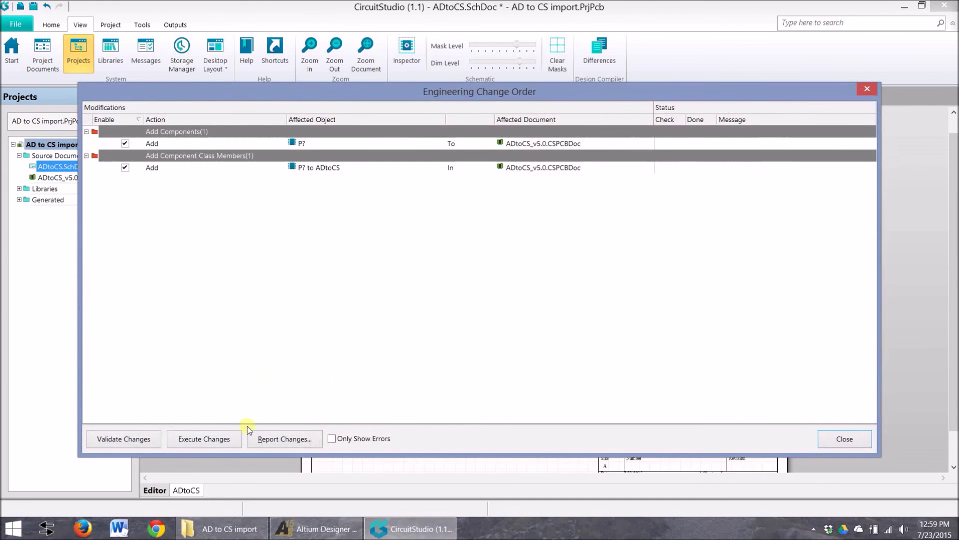
{"action": "left_click", "coordinate": [238, 439]}
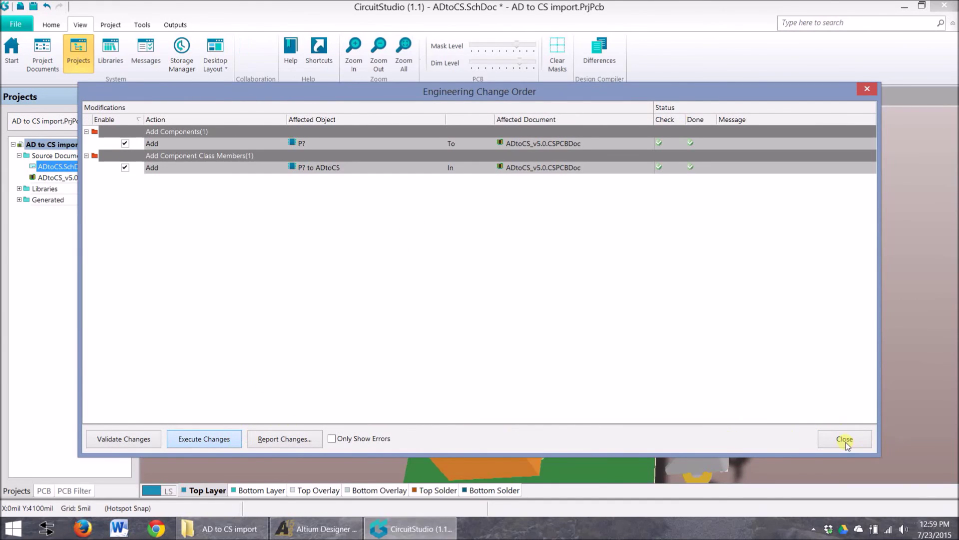
{"action": "left_click", "coordinate": [846, 441]}
{"action": "left_click_drag", "start_coordinate": [841, 434], "coordinate": [530, 178]}
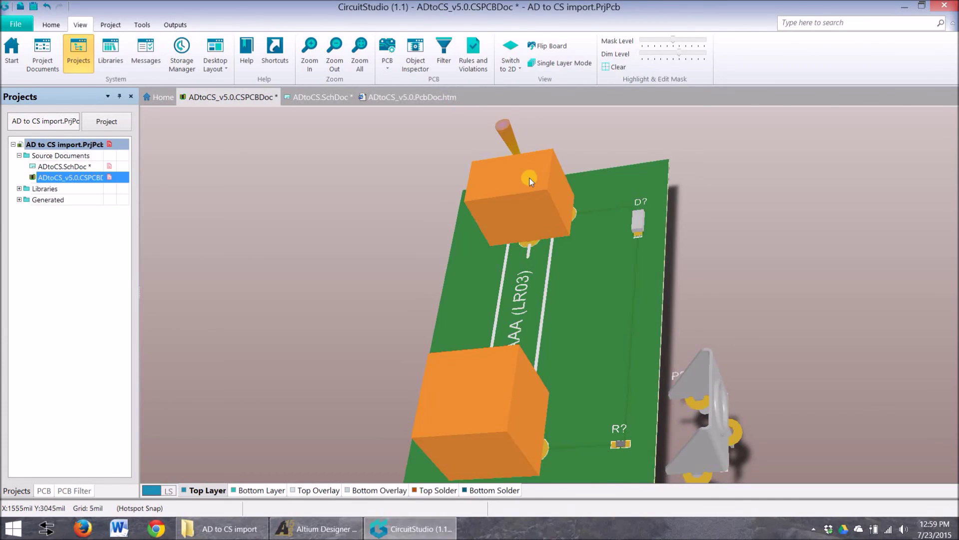
{"action": "left_click_drag", "start_coordinate": [530, 177], "coordinate": [311, 94]}
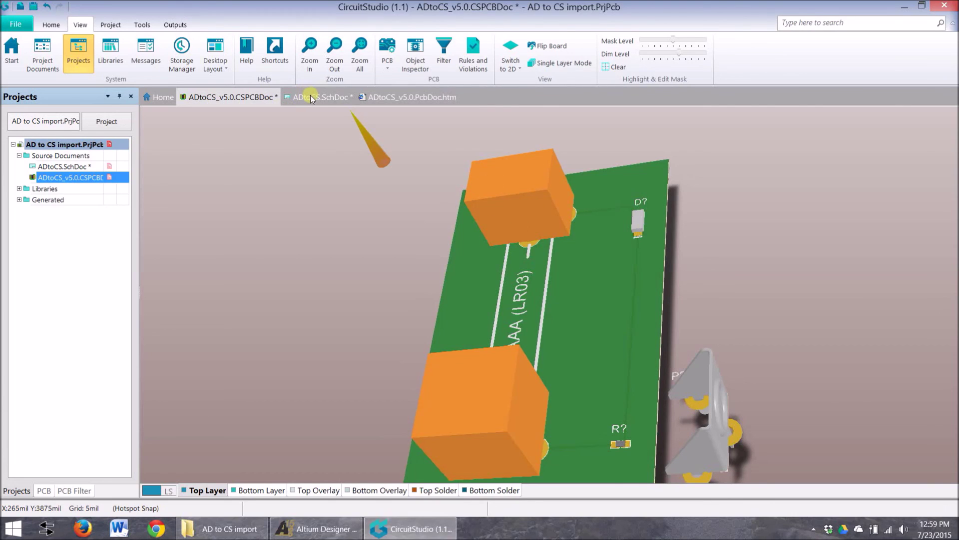